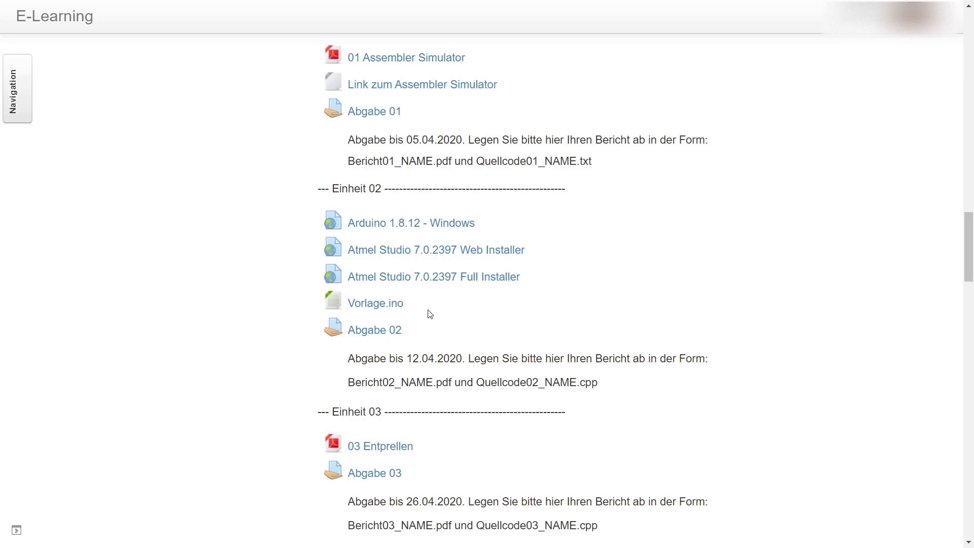
From the desktop, install Arduino 1.8.12 with all components in C:\Program Files (x86)\Arduino and close the finished setup.
{"action": "key", "text": "super+d"}
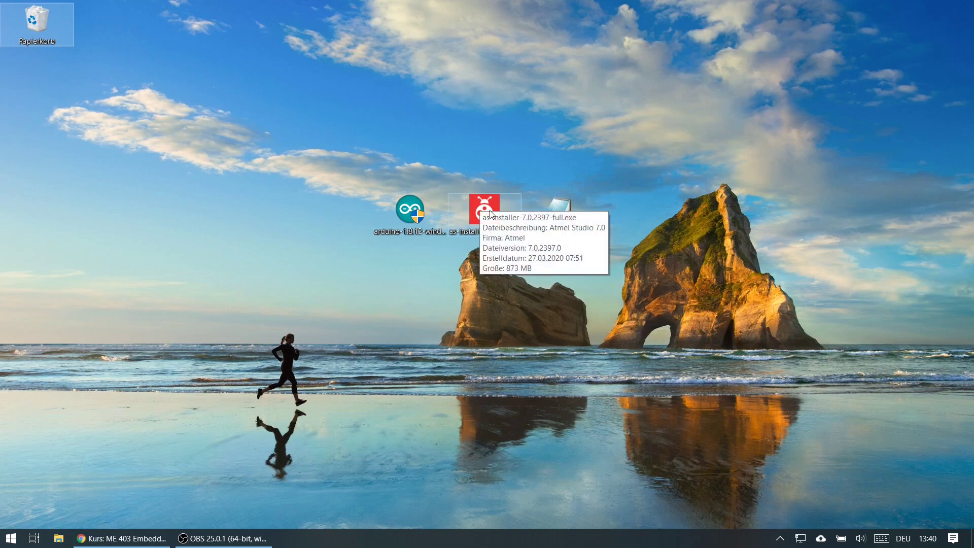
{"action": "double_click", "coordinate": [421, 210]}
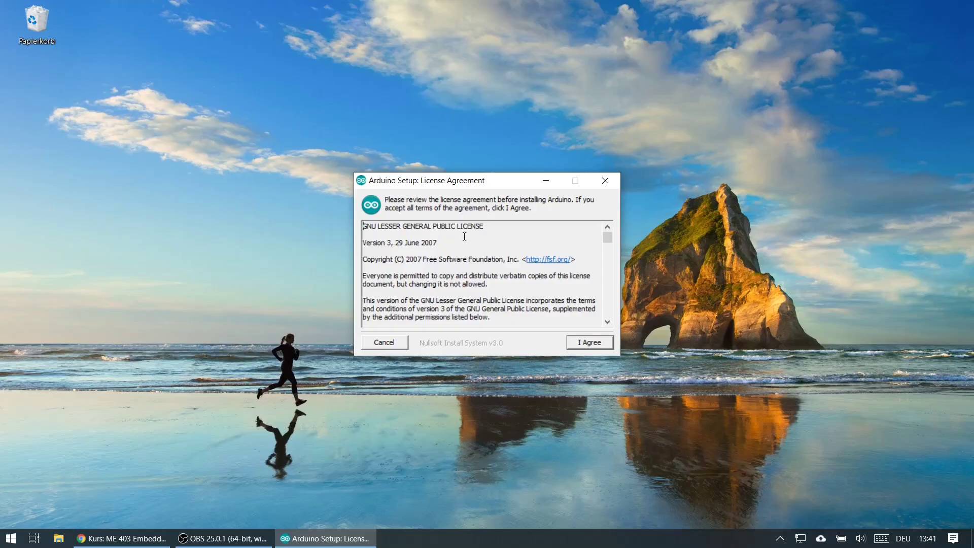
{"action": "left_click", "coordinate": [589, 342]}
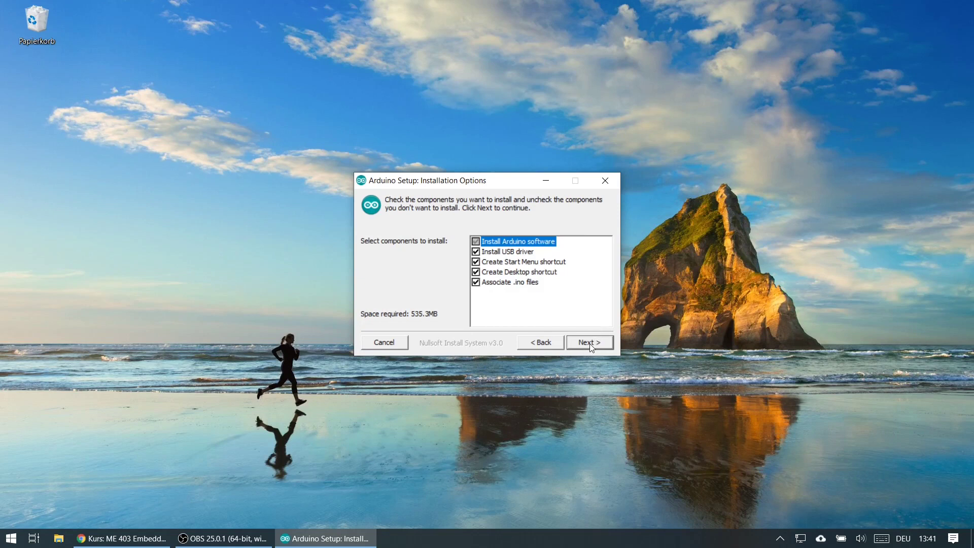
{"action": "left_click", "coordinate": [589, 343]}
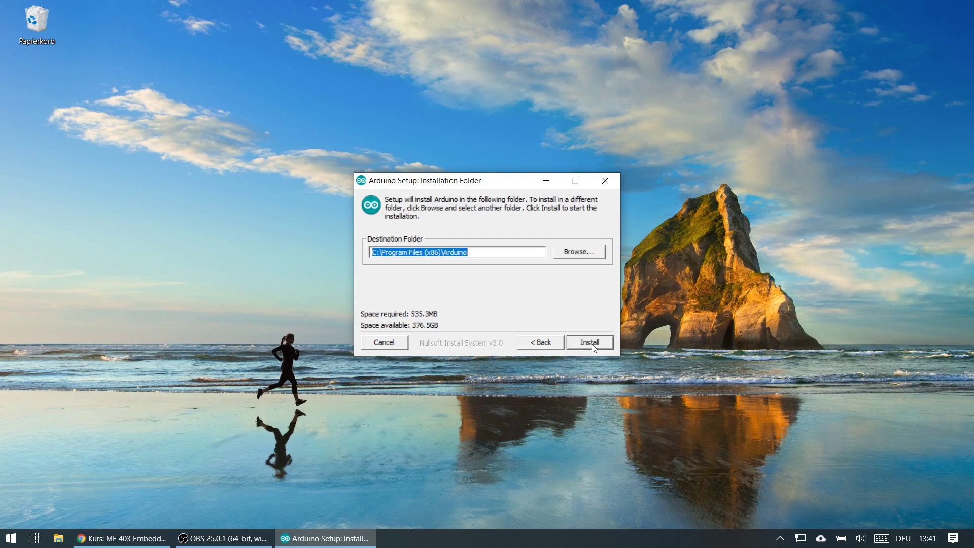
{"action": "left_click", "coordinate": [591, 343]}
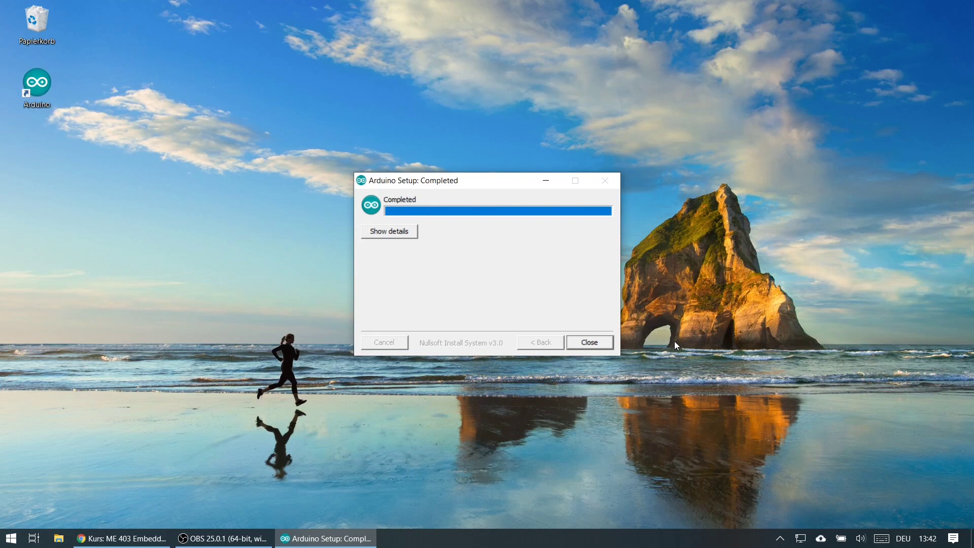
{"action": "left_click", "coordinate": [589, 342]}
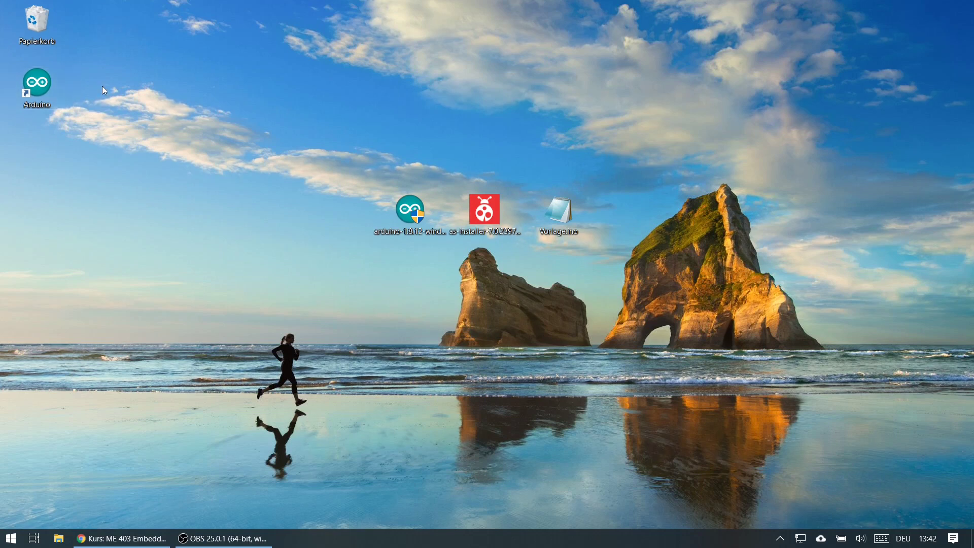
Examine the code template Vorlage.ino in the text editor and close it.
{"action": "double_click", "coordinate": [569, 212]}
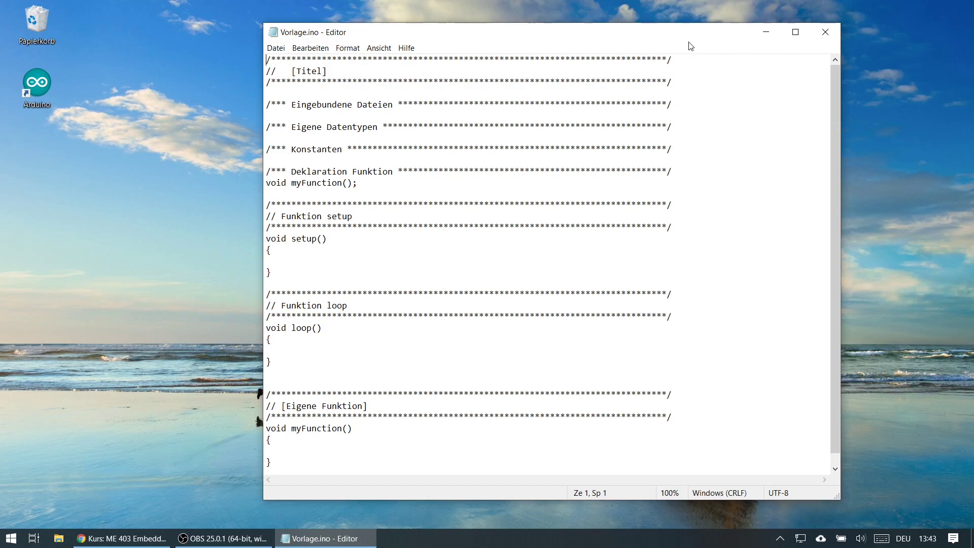
{"action": "left_click", "coordinate": [826, 32]}
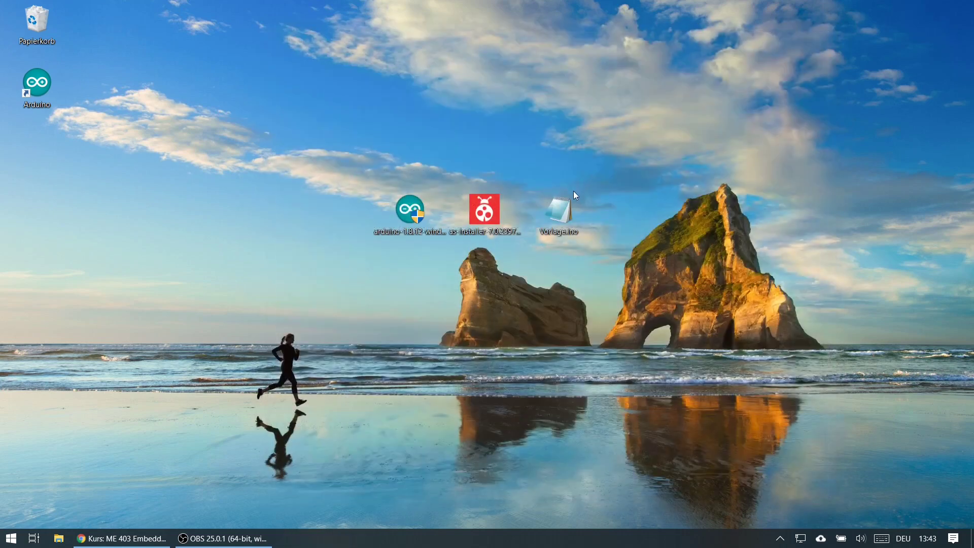
Open Vorlage.ino with Arduino IDE, letting it move the file into a new Vorlage sketch folder, and close the IDE.
{"action": "right_click", "coordinate": [559, 217]}
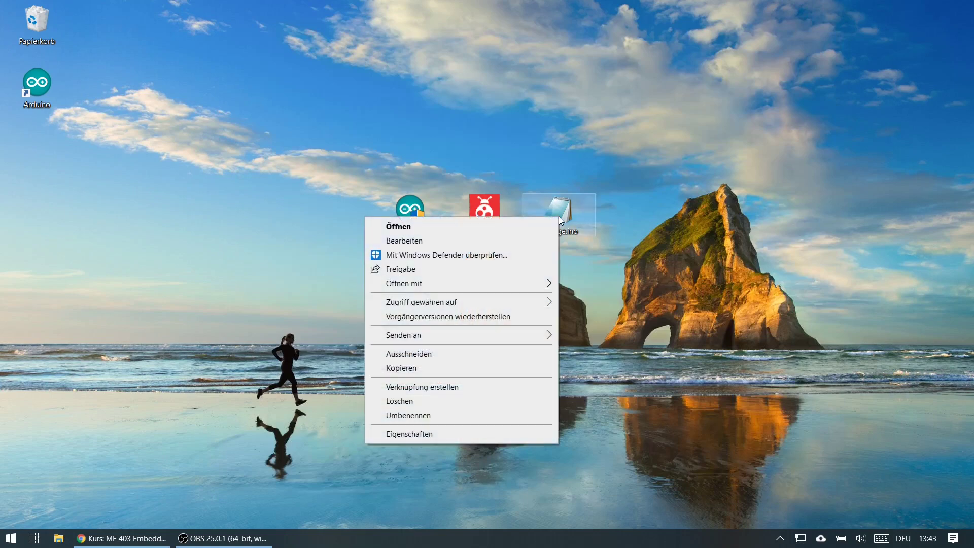
{"action": "mouse_move", "coordinate": [529, 283]}
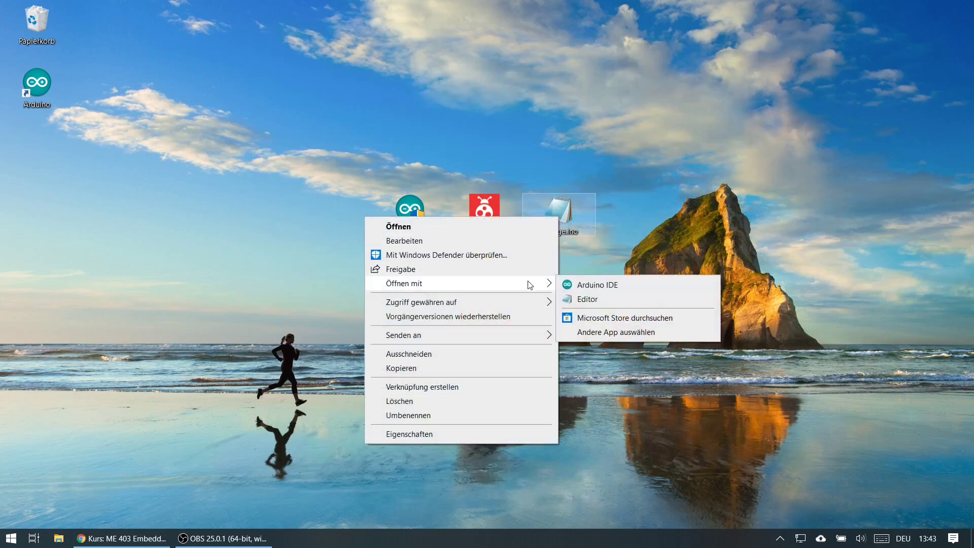
{"action": "left_click", "coordinate": [599, 285]}
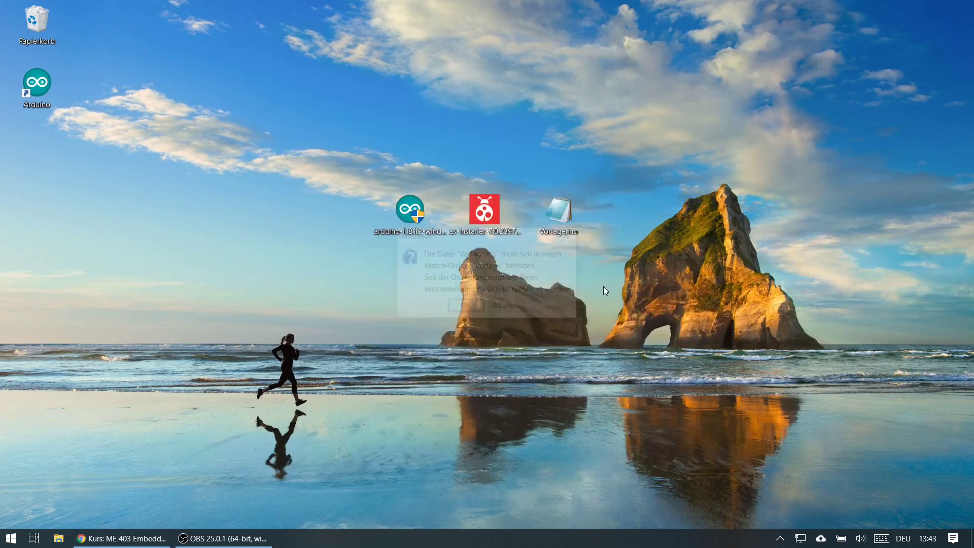
{"action": "left_click_drag", "start_coordinate": [528, 237], "coordinate": [755, 147]}
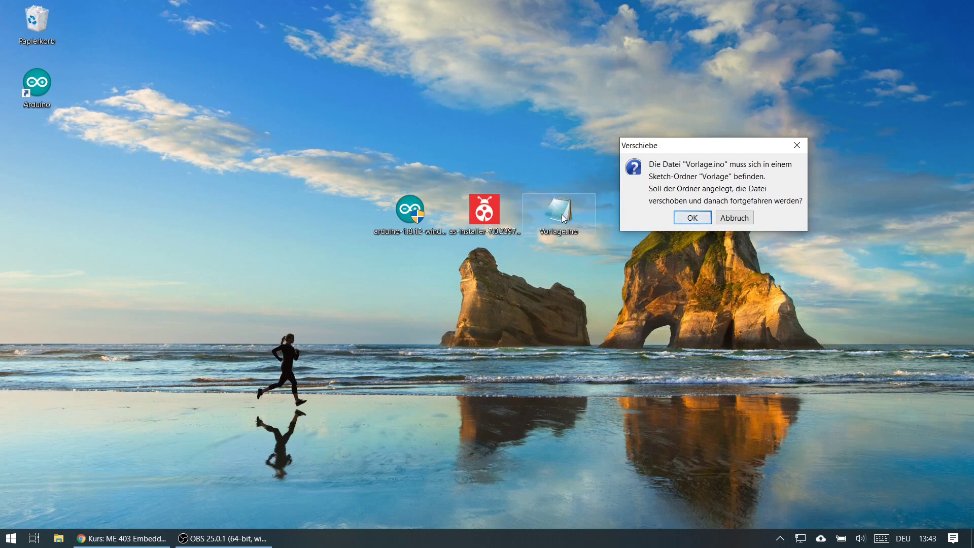
{"action": "left_click", "coordinate": [693, 218]}
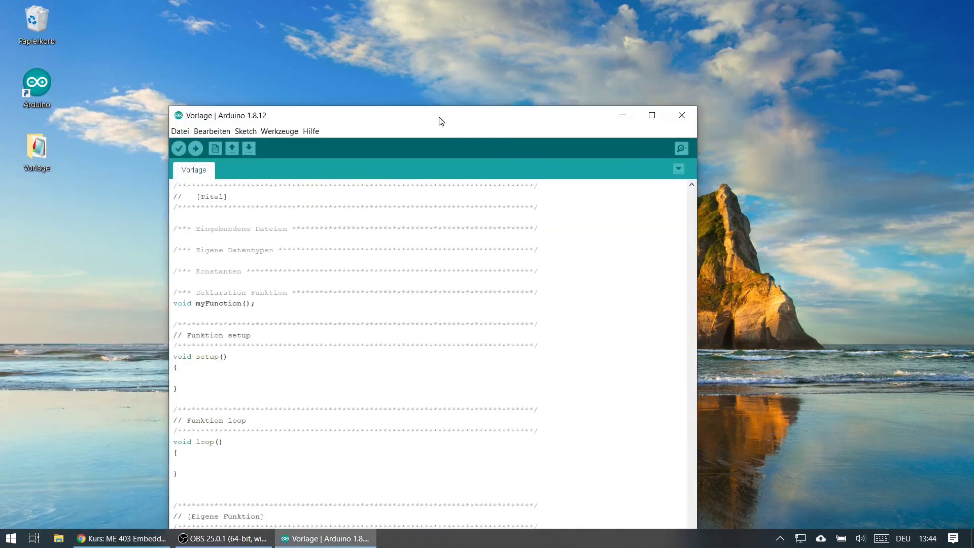
{"action": "mouse_move", "coordinate": [442, 120]}
{"action": "left_mouse_down"}
{"action": "mouse_move", "coordinate": [561, 26]}
{"action": "mouse_move", "coordinate": [559, 9]}
{"action": "left_mouse_up"}
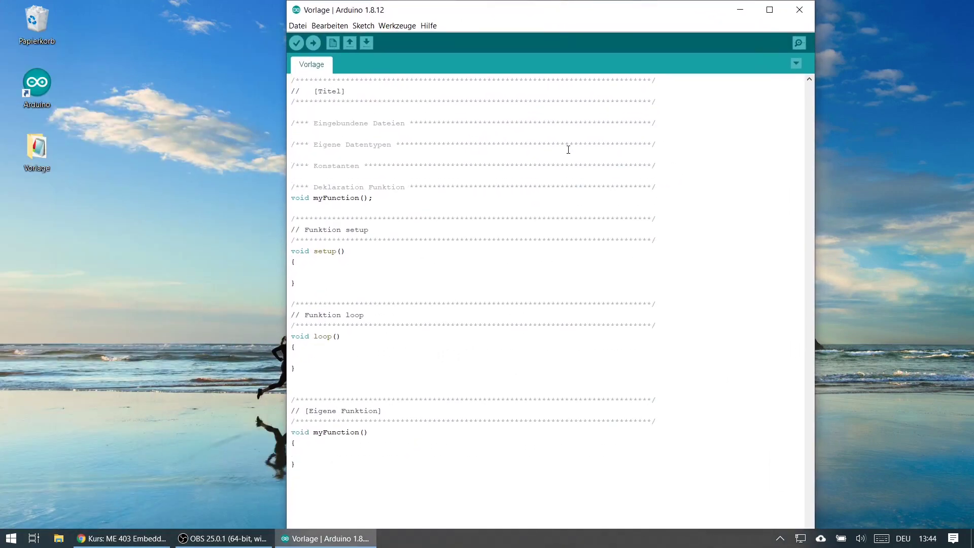
{"action": "left_click", "coordinate": [800, 10]}
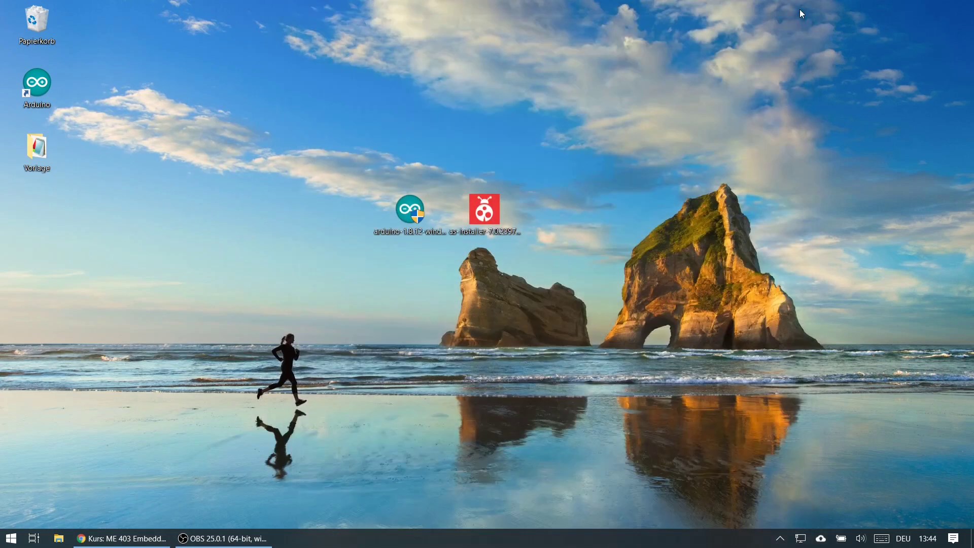
Place the Vorlage folder beside the Atmel Studio installer on the desktop and check its contents.
{"action": "left_click_drag", "start_coordinate": [38, 155], "coordinate": [558, 162]}
{"action": "left_click_drag", "start_coordinate": [555, 221], "coordinate": [555, 220]}
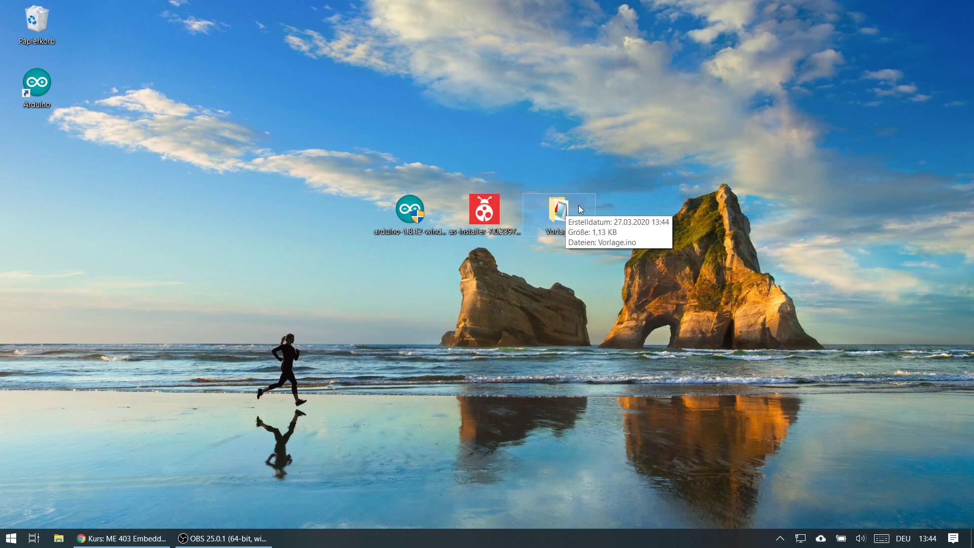
{"action": "double_click", "coordinate": [567, 215]}
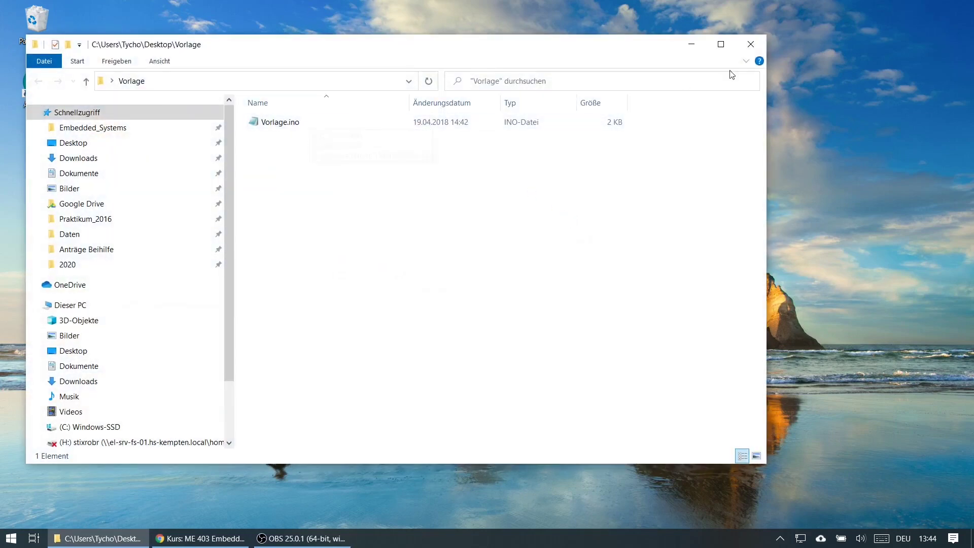
{"action": "left_click", "coordinate": [754, 45]}
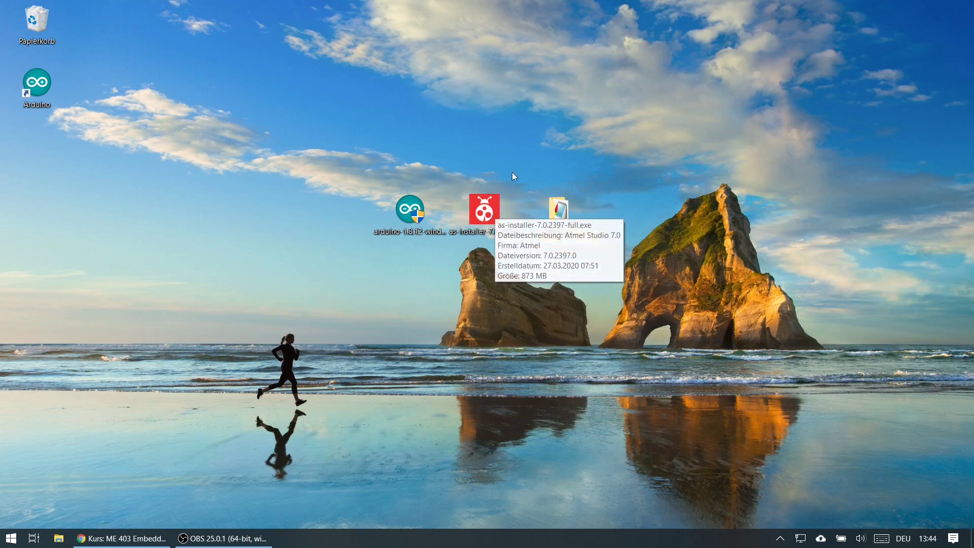
Launch the Atmel Studio 7.0 installer, accept the license terms, and turn off sending anonymous information.
{"action": "double_click", "coordinate": [493, 209]}
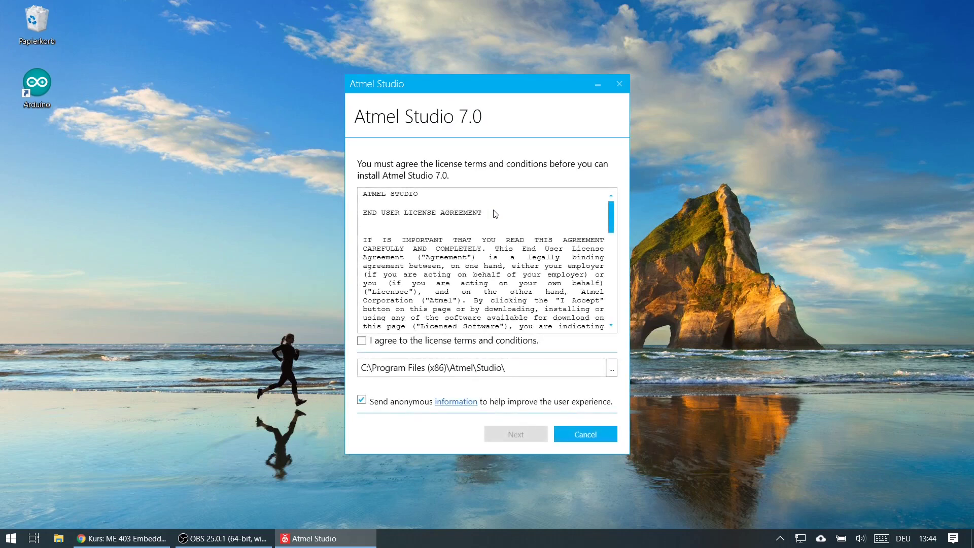
{"action": "left_click", "coordinate": [367, 344]}
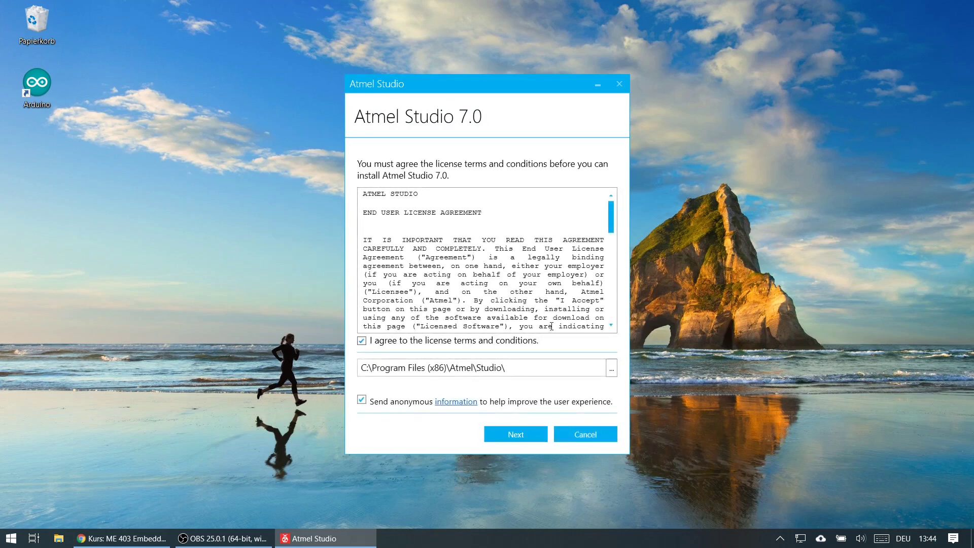
{"action": "left_click_drag", "start_coordinate": [611, 222], "coordinate": [611, 309]}
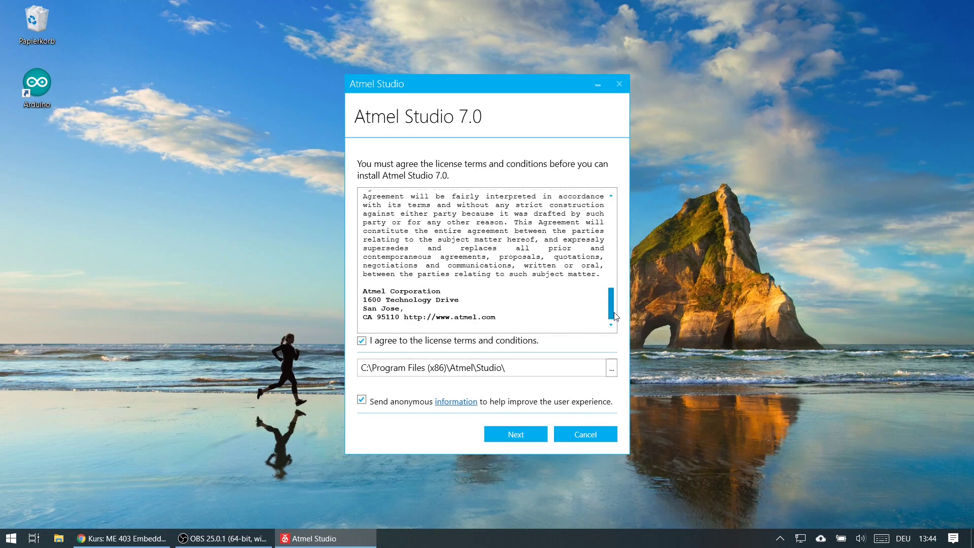
{"action": "left_click", "coordinate": [363, 400]}
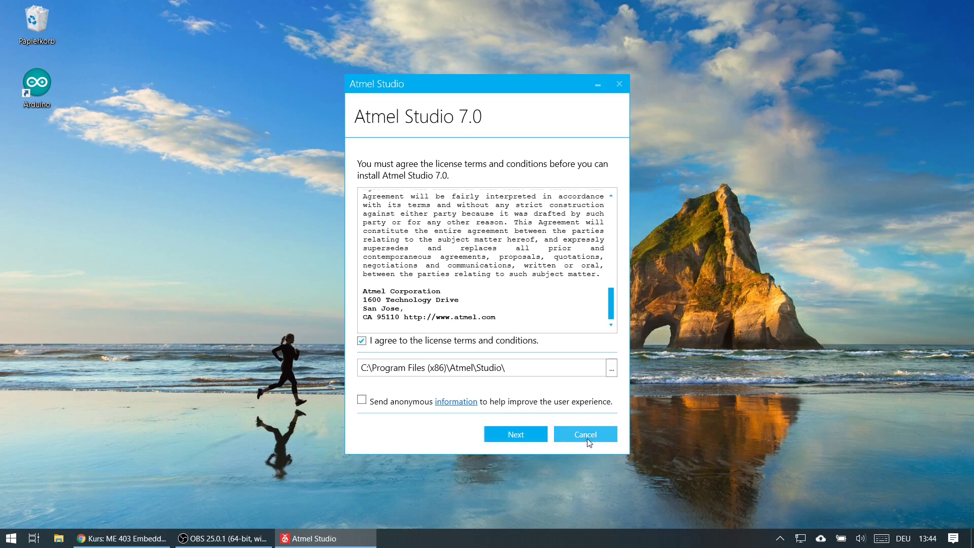
{"action": "left_click", "coordinate": [521, 435]}
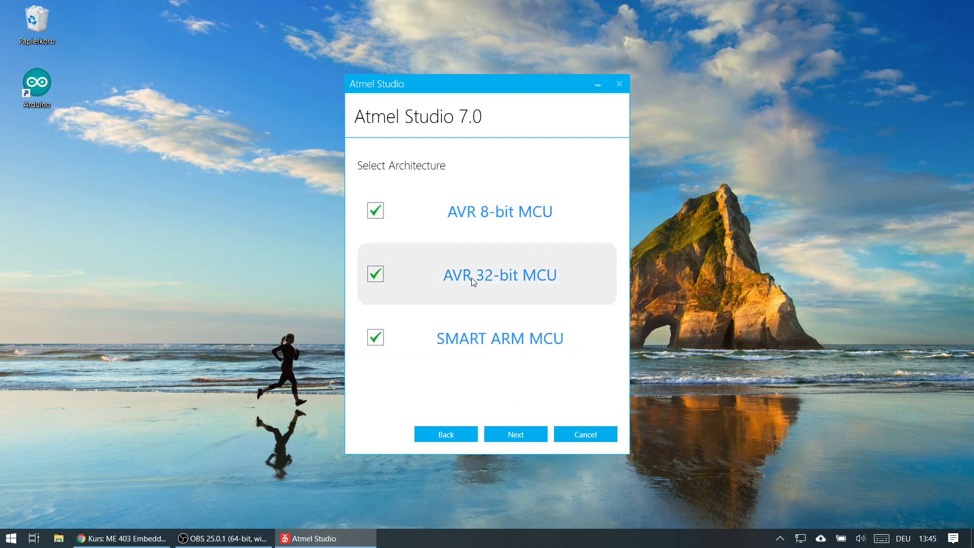
Choose only the AVR 8-bit MCU architecture and exclude the Atmel Software Framework and Example Projects extension.
{"action": "left_click", "coordinate": [376, 338]}
{"action": "left_click", "coordinate": [377, 274]}
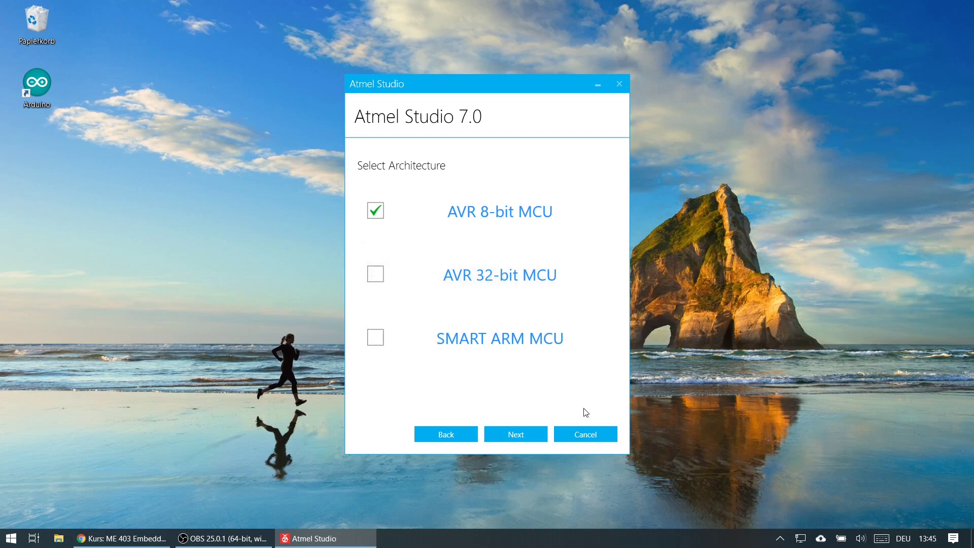
{"action": "left_click", "coordinate": [513, 436]}
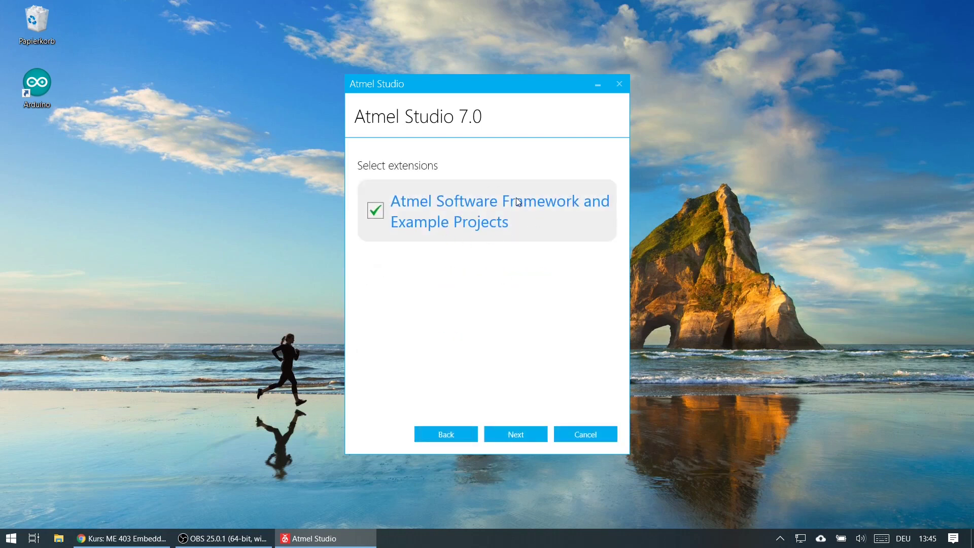
{"action": "left_click", "coordinate": [376, 210]}
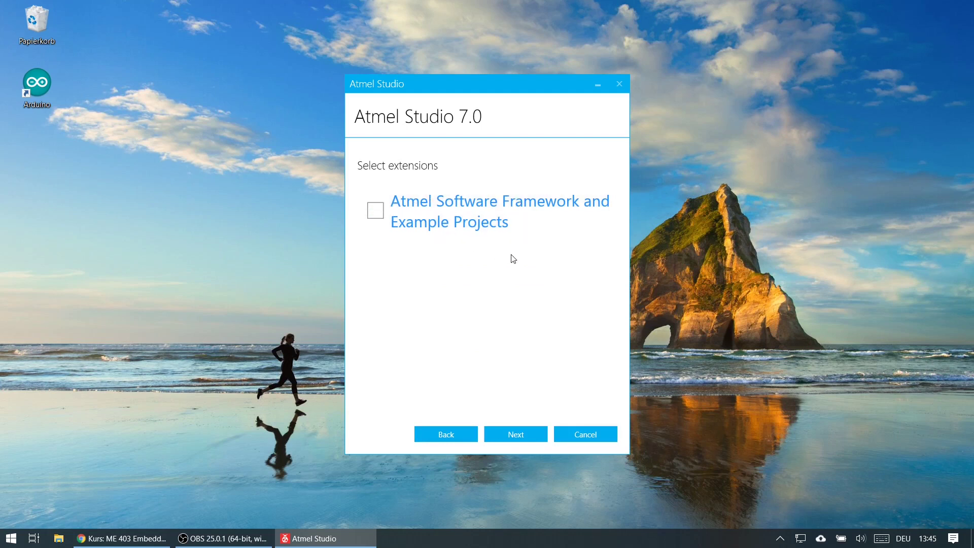
{"action": "left_click", "coordinate": [511, 436]}
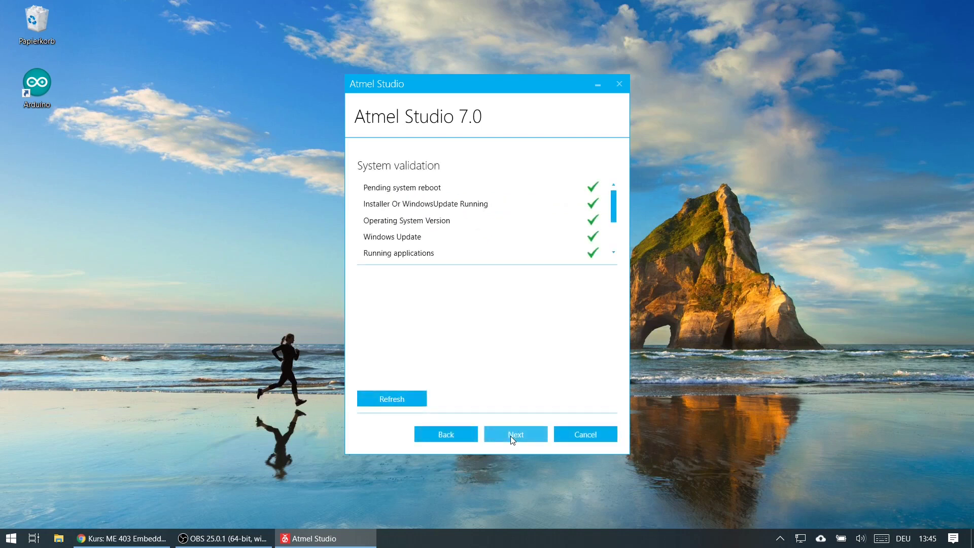
Review all system validation checks from the pending reboot to the video card driver, and refresh them.
{"action": "left_click_drag", "start_coordinate": [615, 205], "coordinate": [615, 230]}
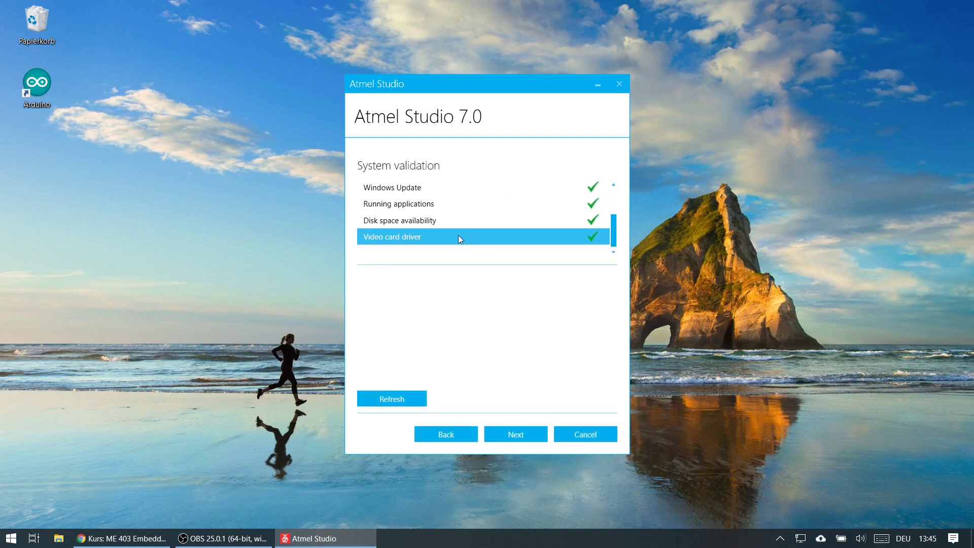
{"action": "scroll", "coordinate": [611, 226], "scroll_direction": "up", "scroll_amount": 1}
{"action": "mouse_move", "coordinate": [610, 224]}
{"action": "left_mouse_down"}
{"action": "mouse_move", "coordinate": [613, 205]}
{"action": "mouse_move", "coordinate": [623, 228]}
{"action": "left_mouse_up"}
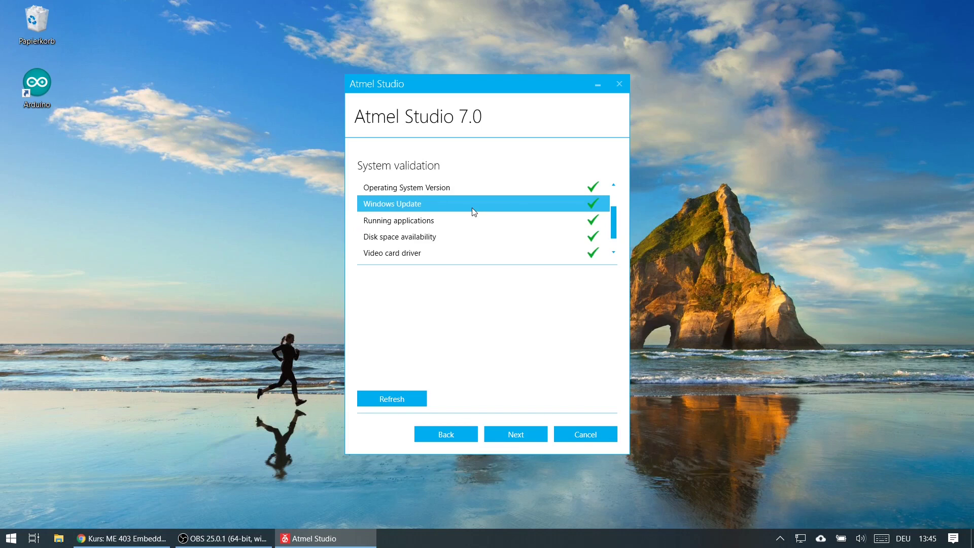
{"action": "scroll", "coordinate": [613, 217], "scroll_direction": "up", "scroll_amount": 2}
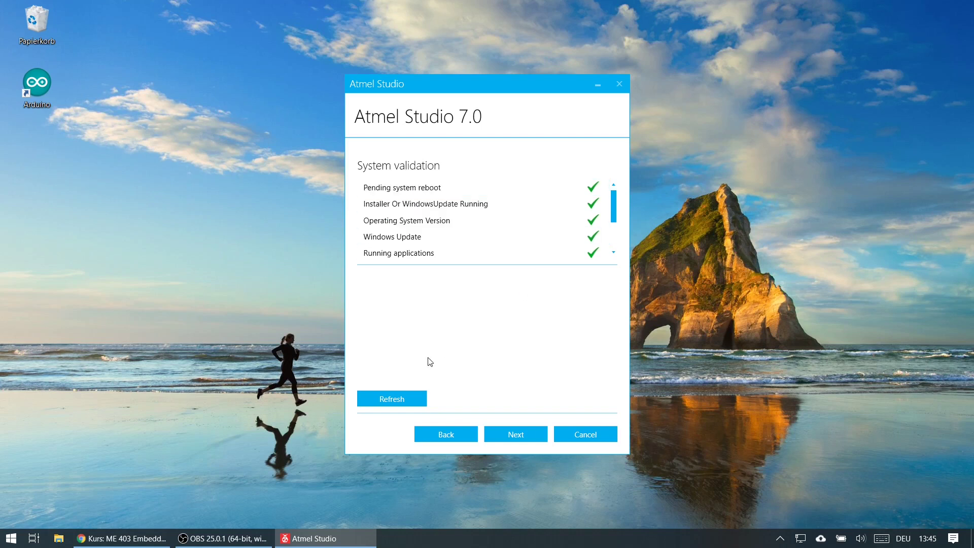
{"action": "left_click", "coordinate": [399, 402]}
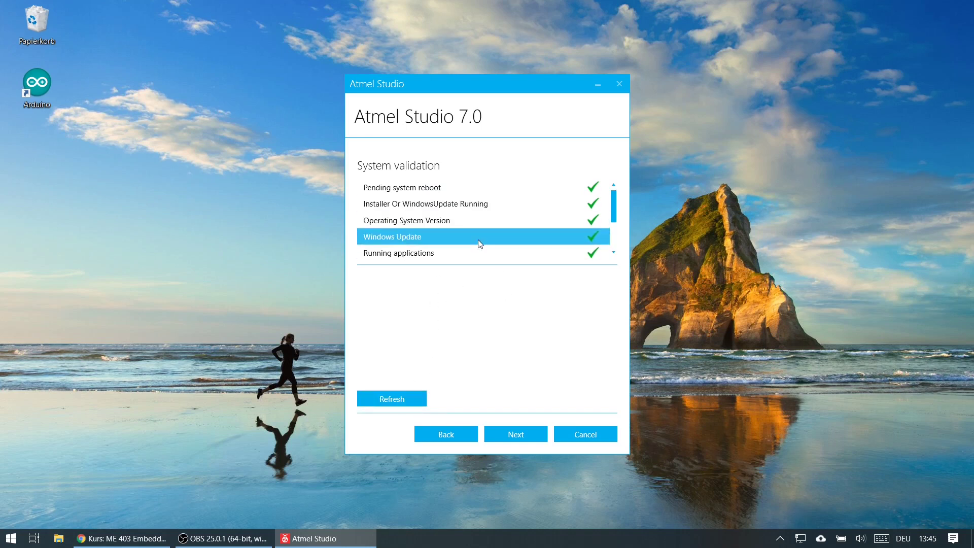
Continue past the system validation and important notes and start the Atmel Studio 7.0 installation.
{"action": "left_click", "coordinate": [519, 436]}
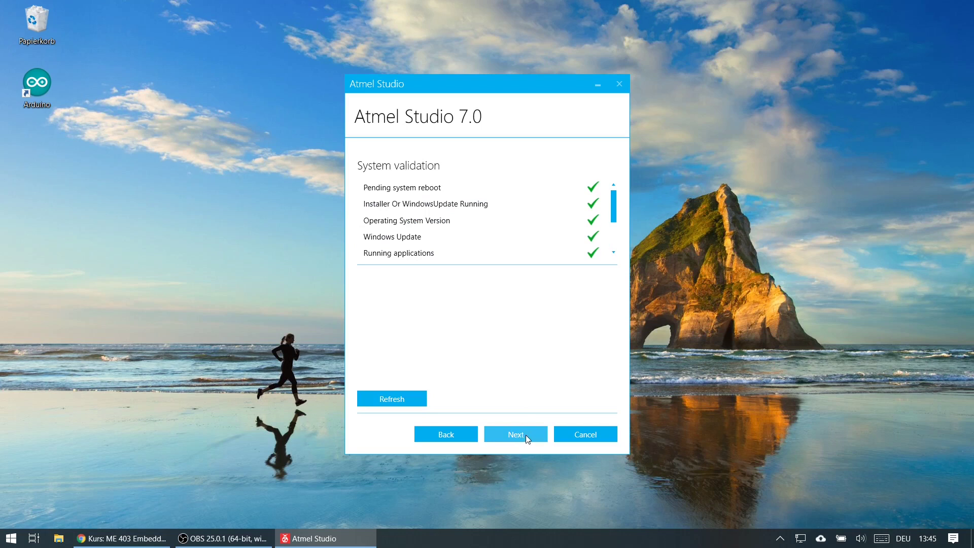
{"action": "left_click", "coordinate": [525, 434]}
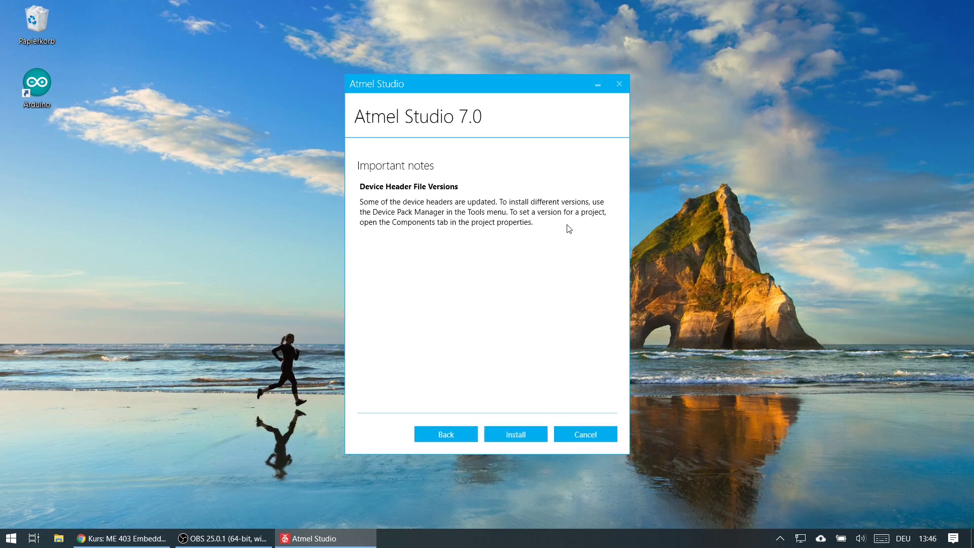
{"action": "left_click", "coordinate": [519, 436]}
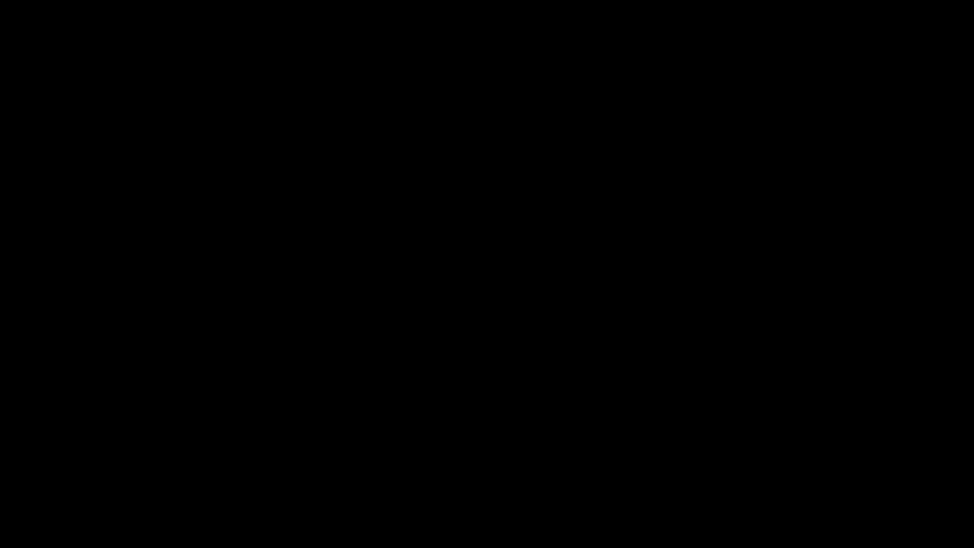
{"action": "left_click", "coordinate": [451, 373]}
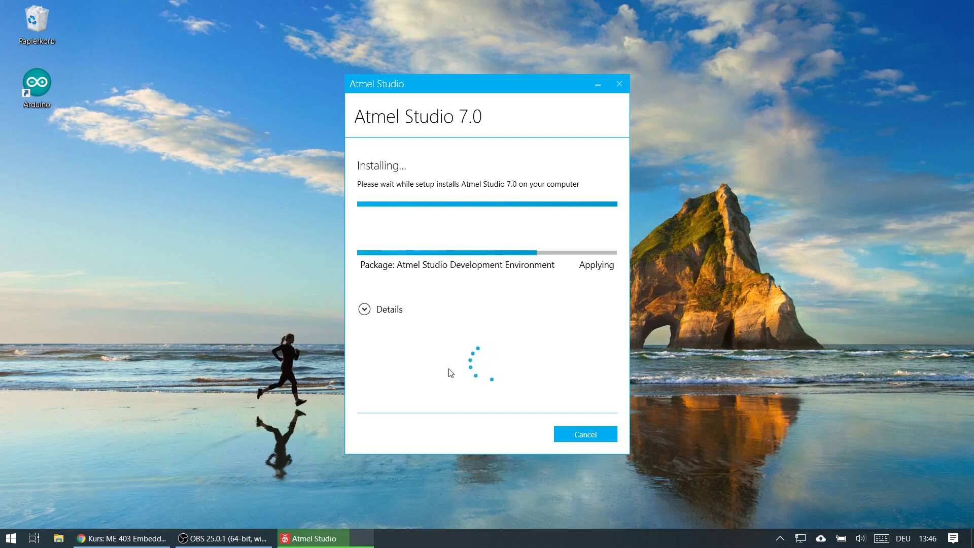
Close the finished installer so that Atmel Studio 7.0 launches, and widen the Solution Explorer.
{"action": "left_click", "coordinate": [365, 311]}
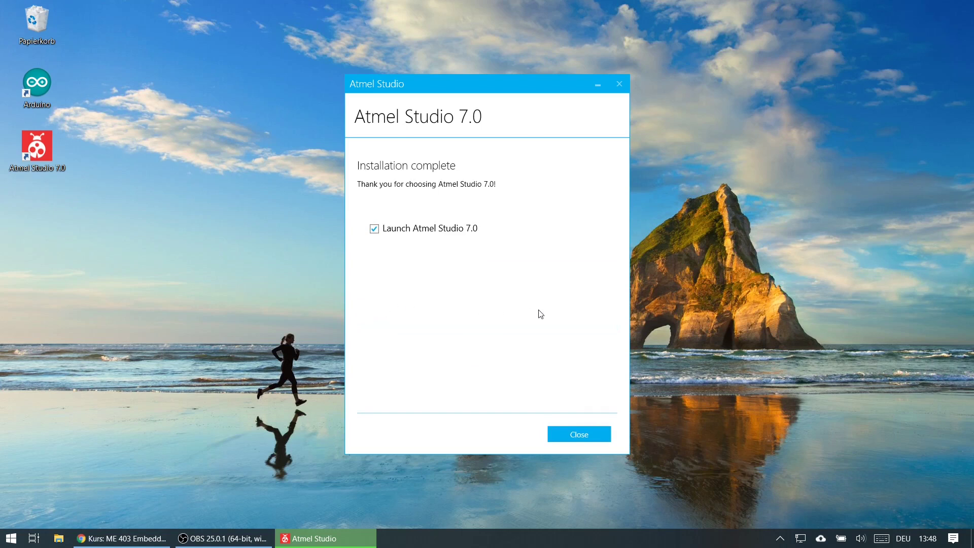
{"action": "left_click", "coordinate": [587, 439]}
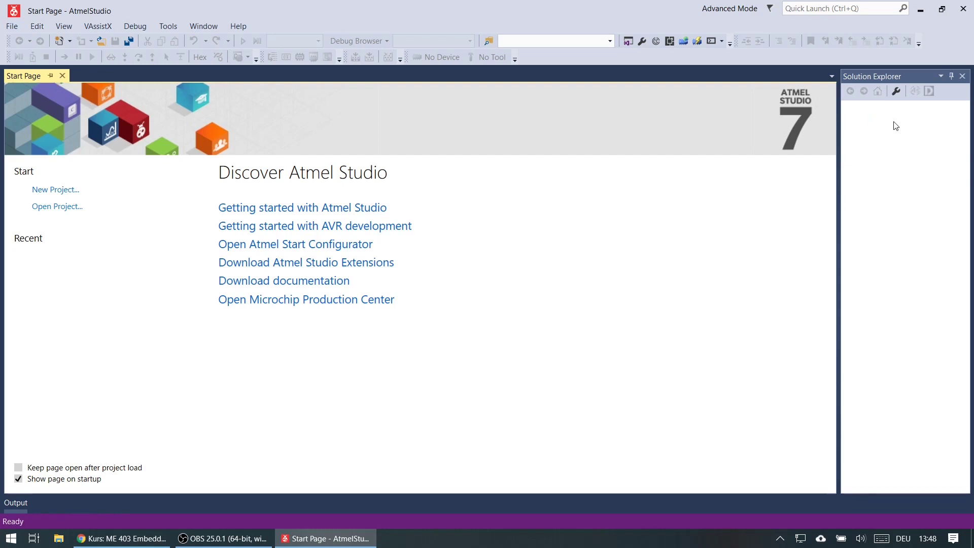
{"action": "left_click_drag", "start_coordinate": [838, 162], "coordinate": [815, 161]}
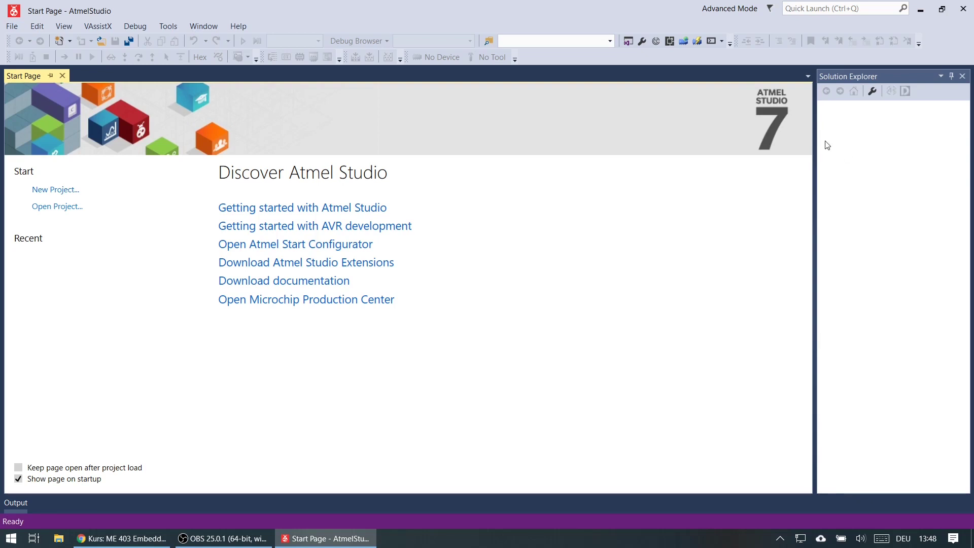
Try to create a project from an Arduino sketch named Pruefsummen, without a separate directory for the solution.
{"action": "left_click", "coordinate": [12, 26]}
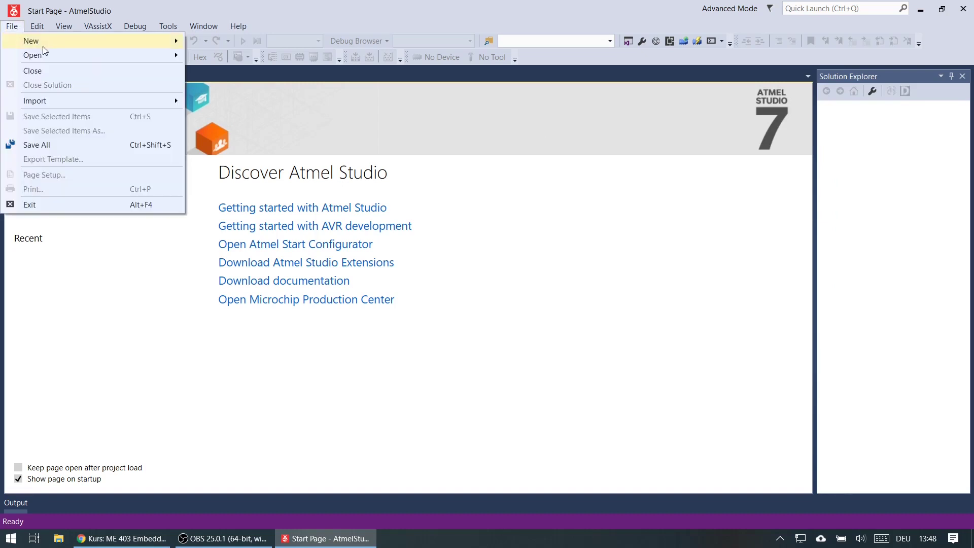
{"action": "mouse_move", "coordinate": [41, 43]}
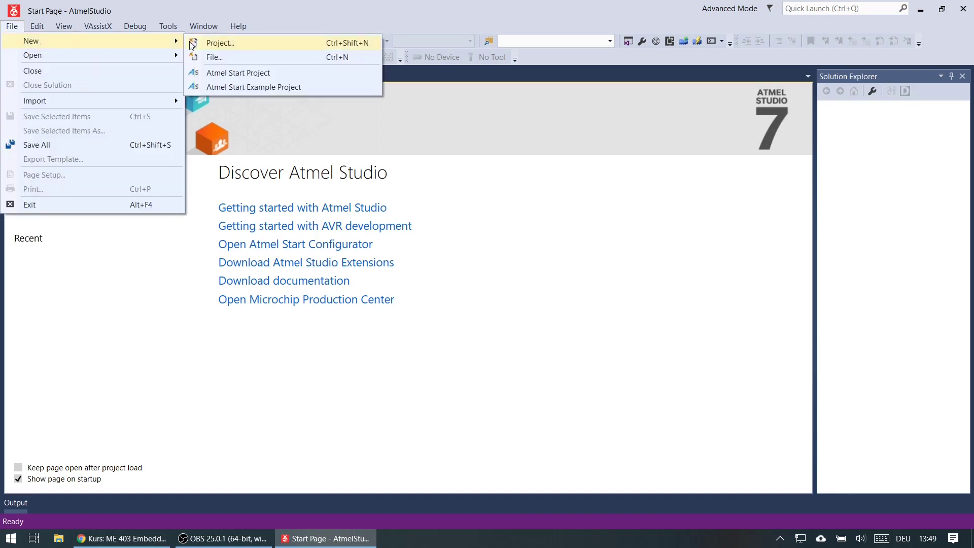
{"action": "left_click", "coordinate": [220, 43]}
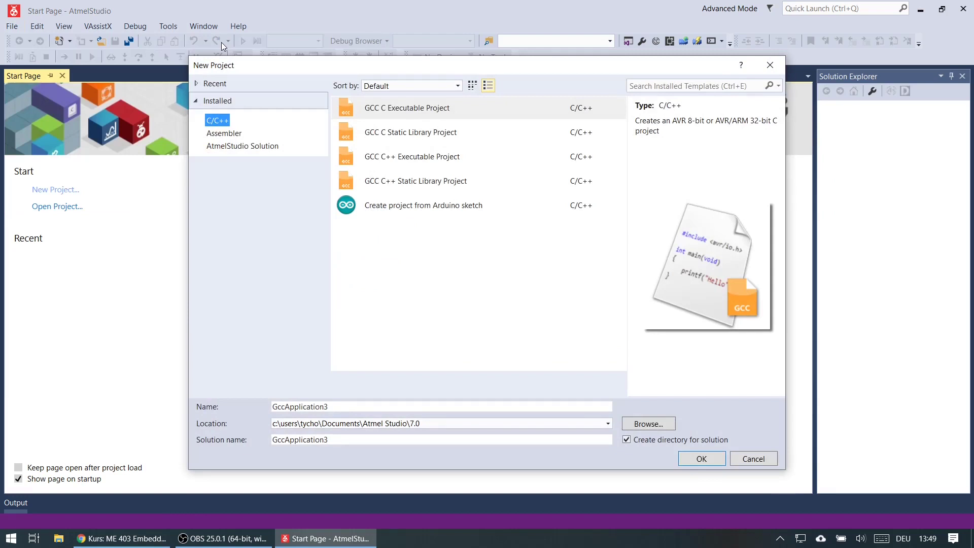
{"action": "left_click", "coordinate": [412, 211]}
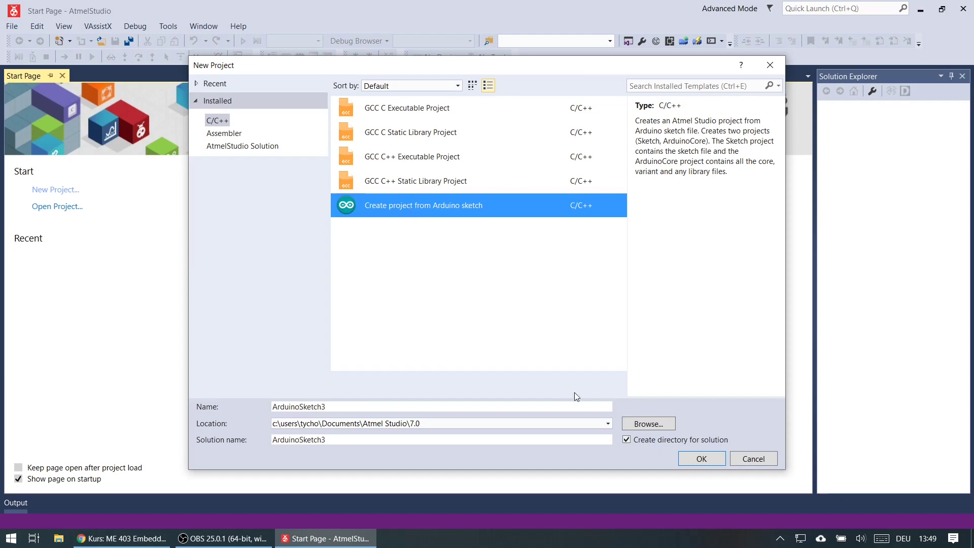
{"action": "left_click", "coordinate": [410, 407]}
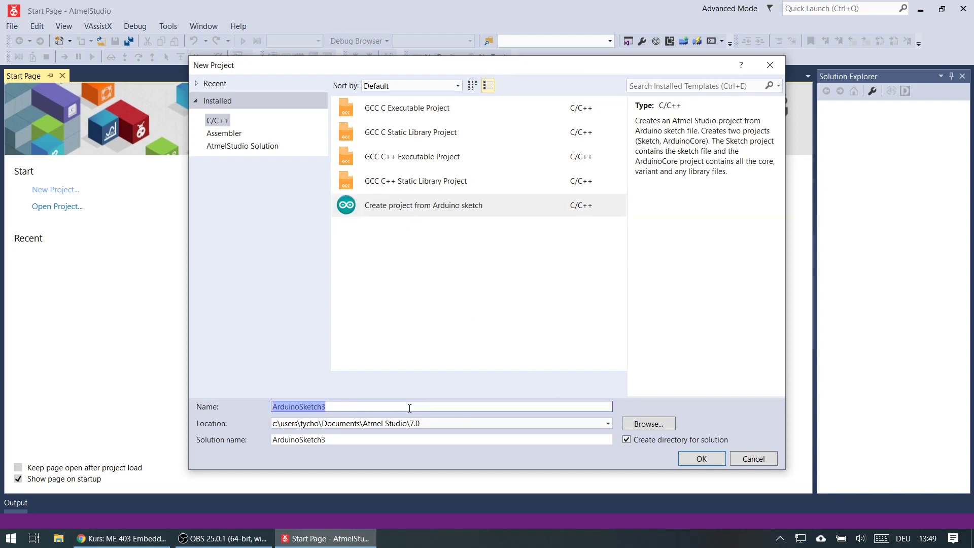
{"action": "type", "text": "Pruef"}
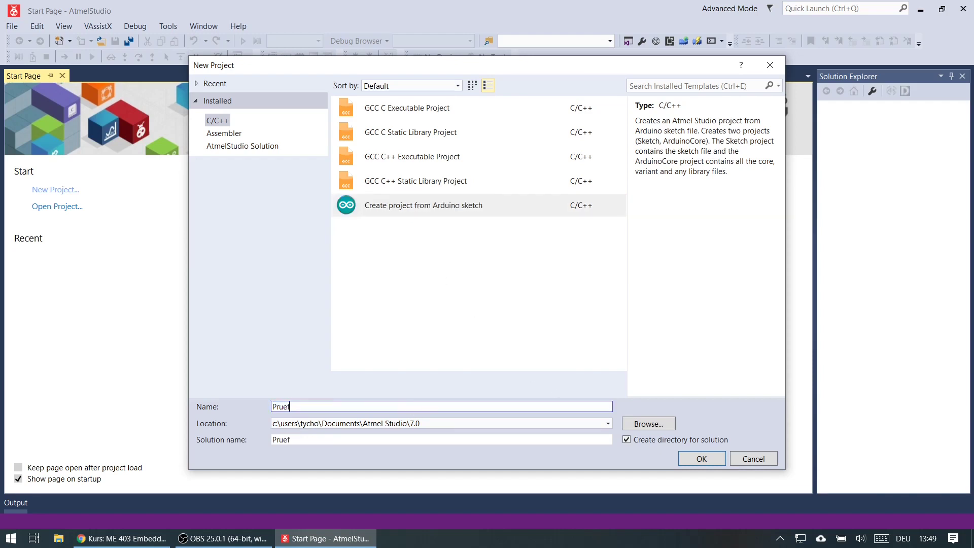
{"action": "type", "text": "summen"}
{"action": "left_click", "coordinate": [628, 440]}
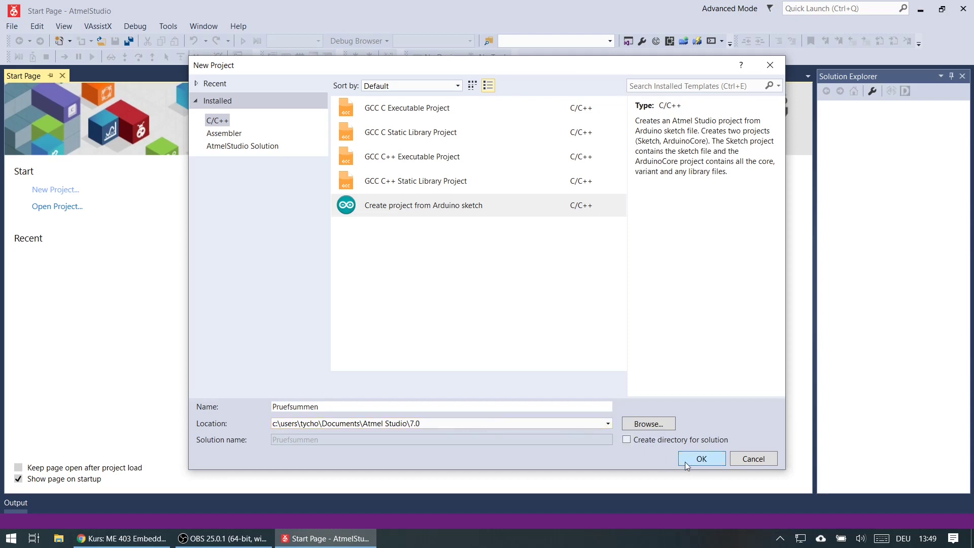
{"action": "left_click", "coordinate": [701, 459]}
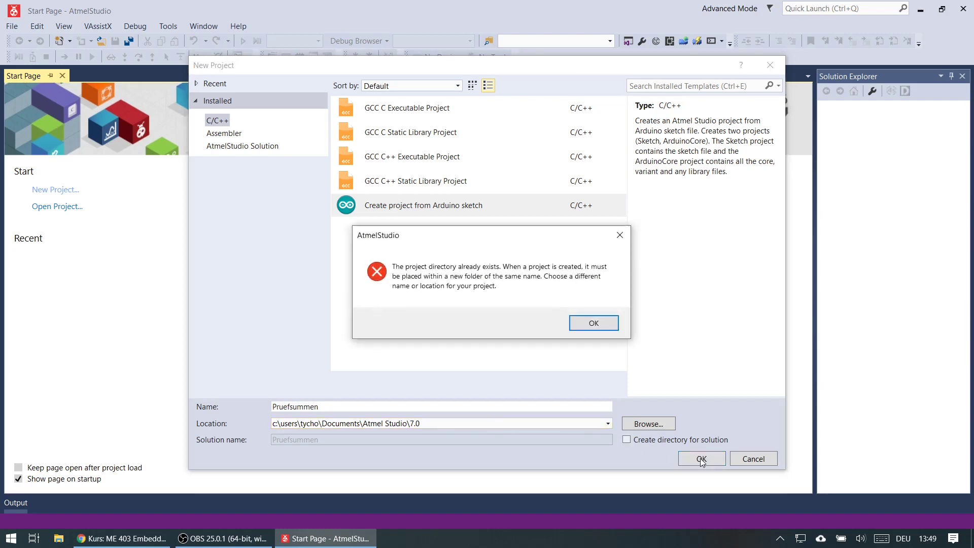
Dismiss the error, change the new project's name to Checksum, and continue creating it.
{"action": "key", "text": "Return"}
{"action": "key", "text": "BackSpace"}
{"action": "key", "text": "ctrl+a"}
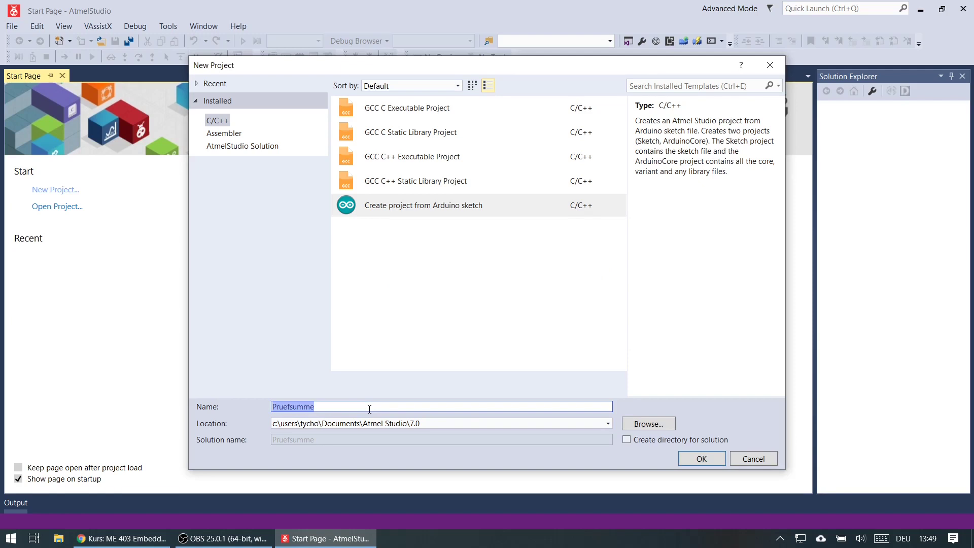
{"action": "type", "text": "Checksum"}
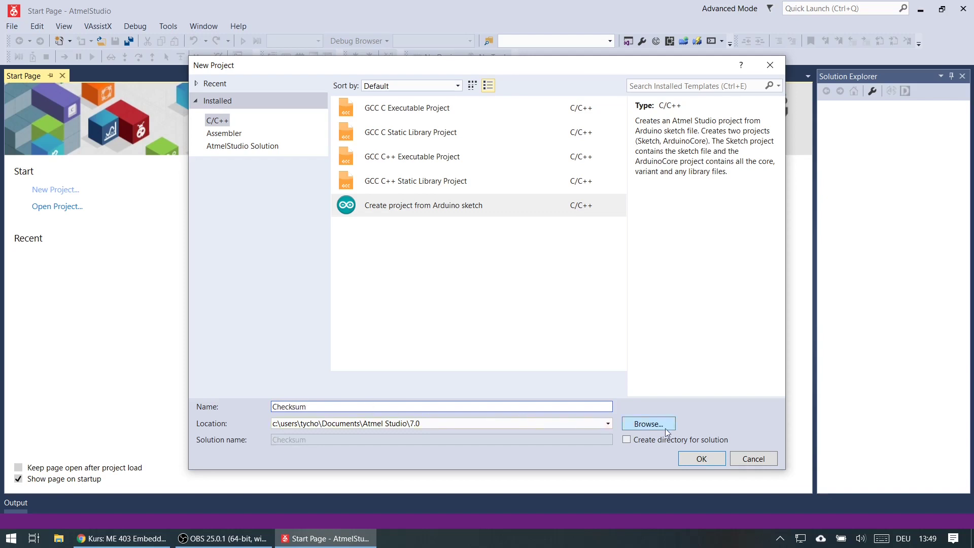
{"action": "left_click", "coordinate": [702, 459]}
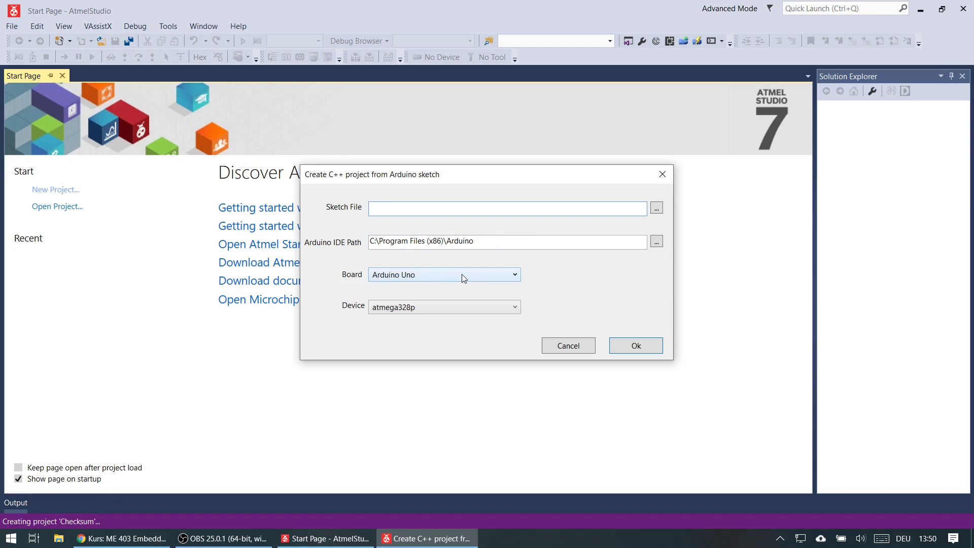
Choose Vorlage.ino from the Desktop's Vorlage folder as the sketch file and generate the project for the Arduino Uno with atmega328p.
{"action": "left_click", "coordinate": [657, 209]}
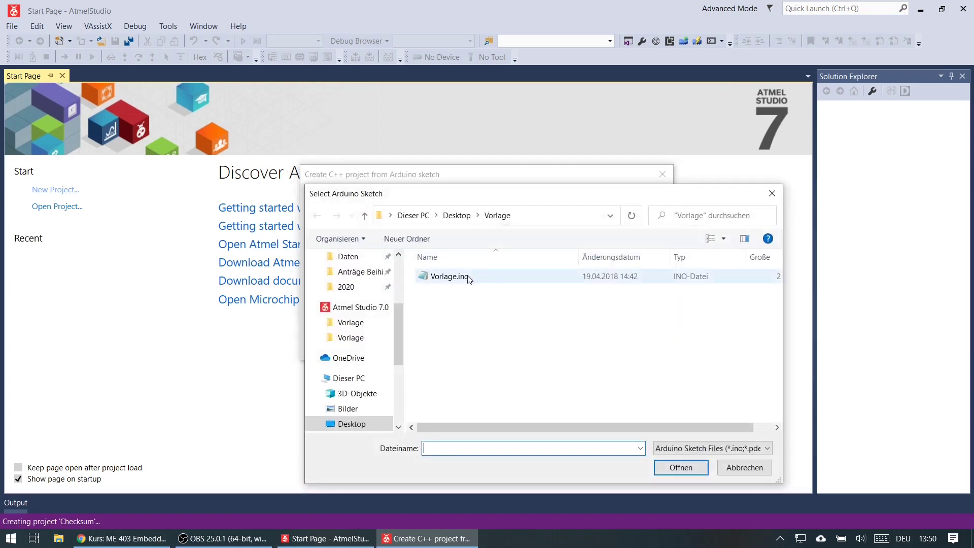
{"action": "left_click", "coordinate": [449, 278]}
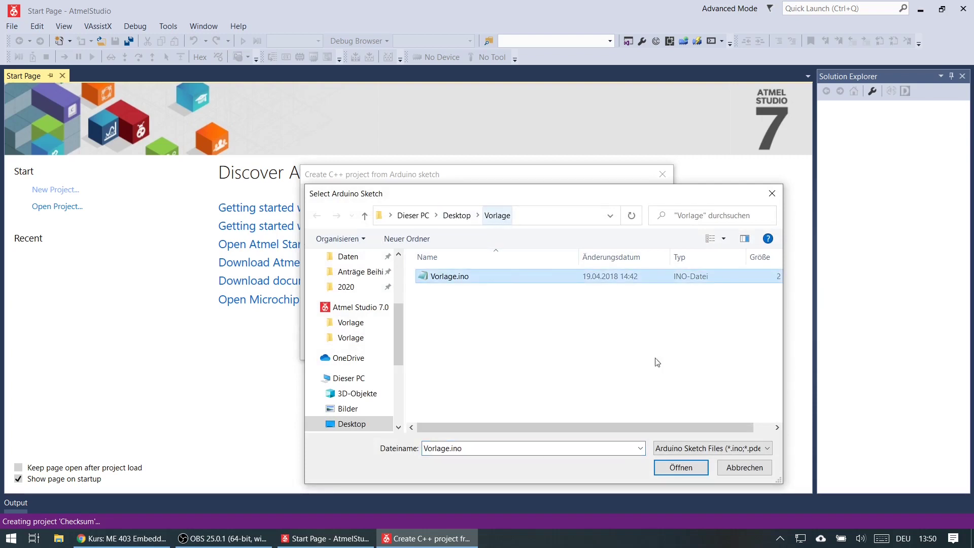
{"action": "left_click", "coordinate": [683, 469]}
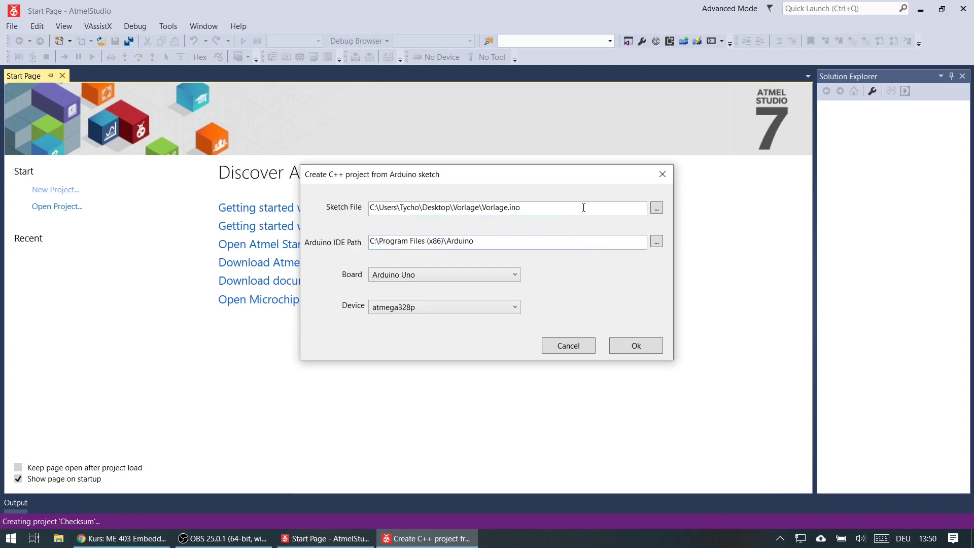
{"action": "left_click", "coordinate": [637, 347]}
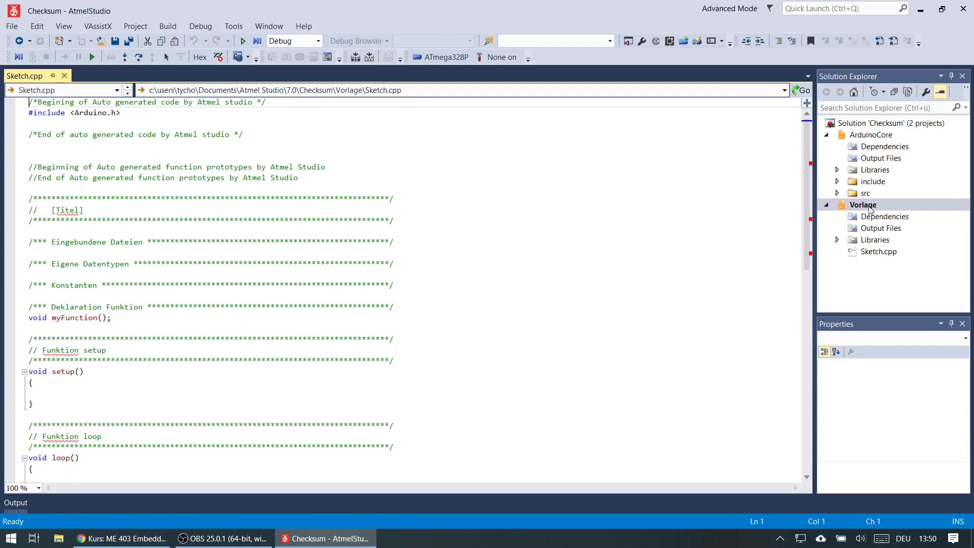
Rename the Vorlage project in the solution as Checksum.
{"action": "right_click", "coordinate": [868, 207]}
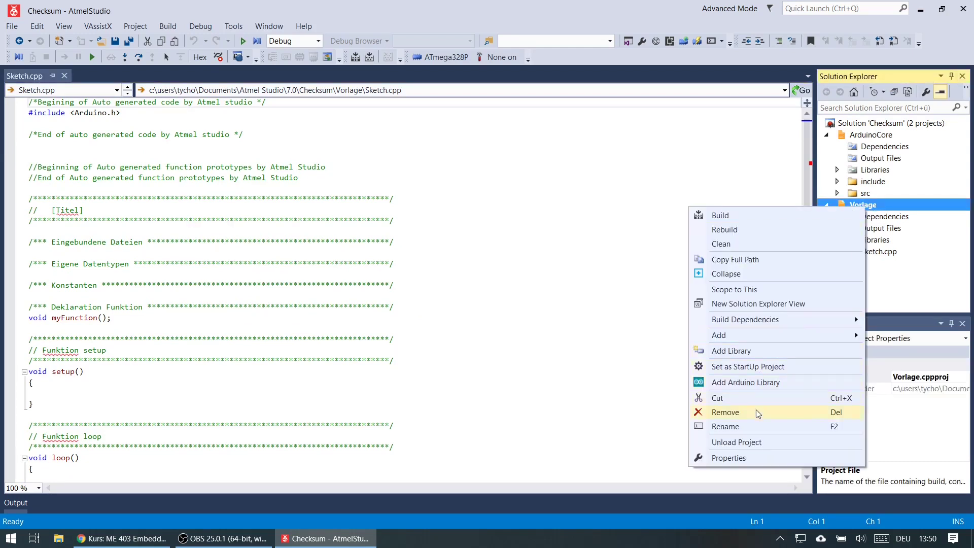
{"action": "left_click", "coordinate": [725, 426]}
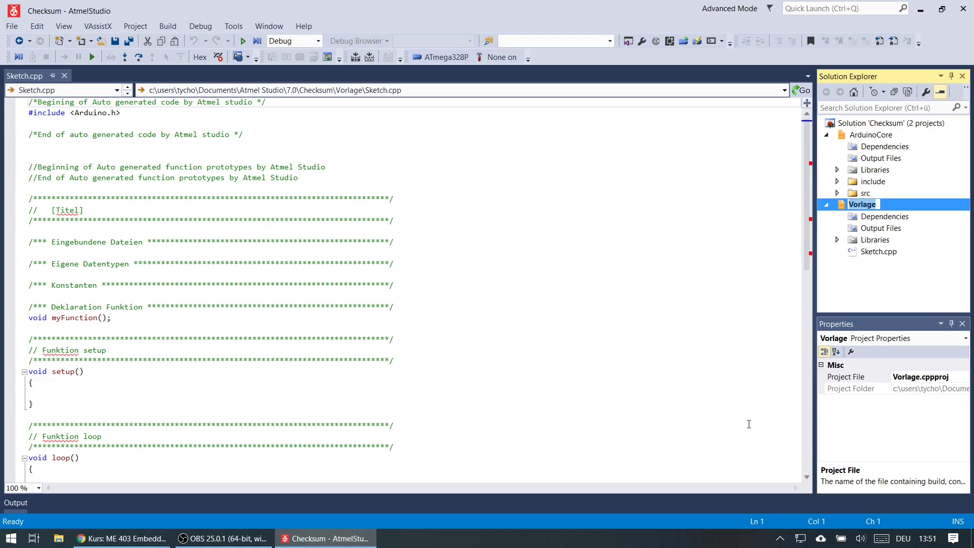
{"action": "type", "text": "Checksum"}
{"action": "key", "text": "Return"}
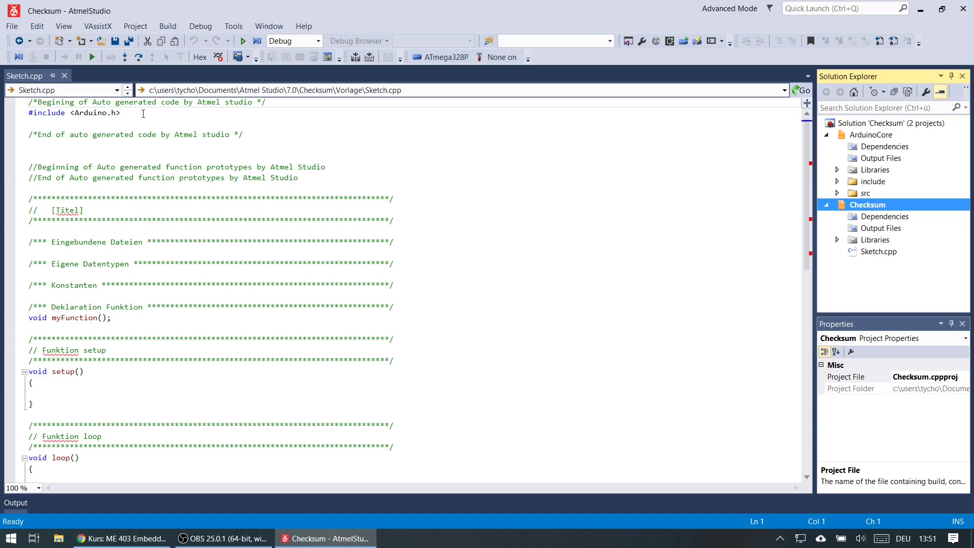
Copy the #include <Arduino.h> line in Sketch.cpp and remove it from the auto-generated block.
{"action": "left_click", "coordinate": [145, 113]}
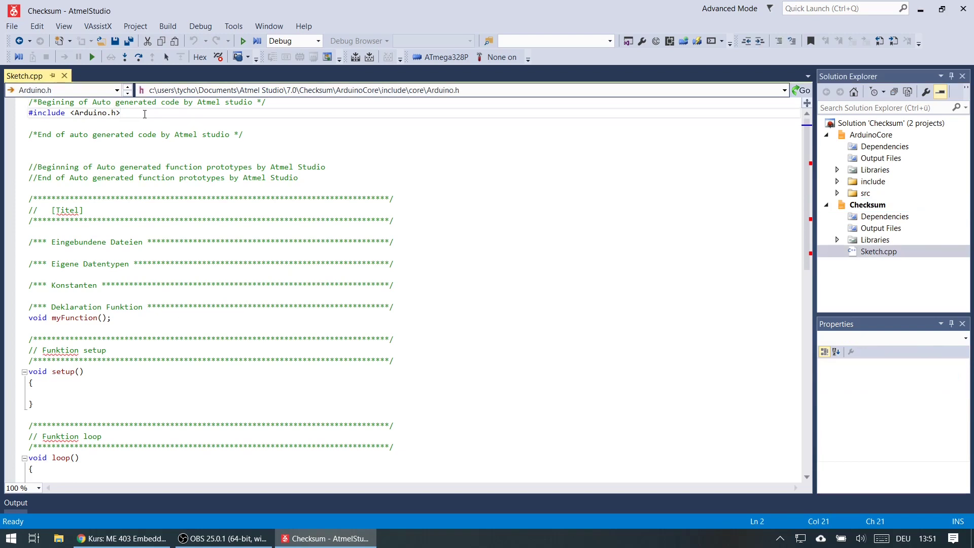
{"action": "key", "text": "Up"}
{"action": "key", "text": "Home"}
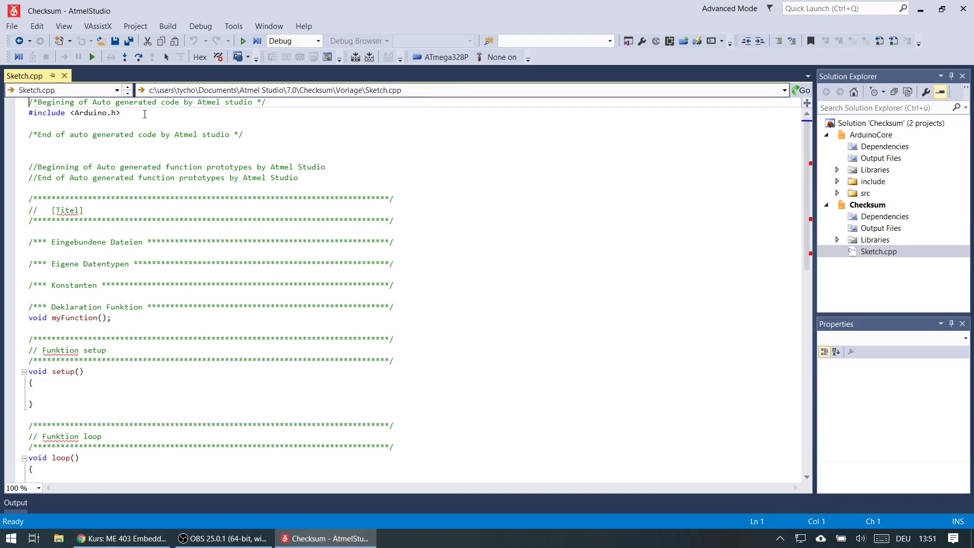
{"action": "key", "text": "Down"}
{"action": "key", "text": "Down"}
{"action": "key", "text": "Down"}
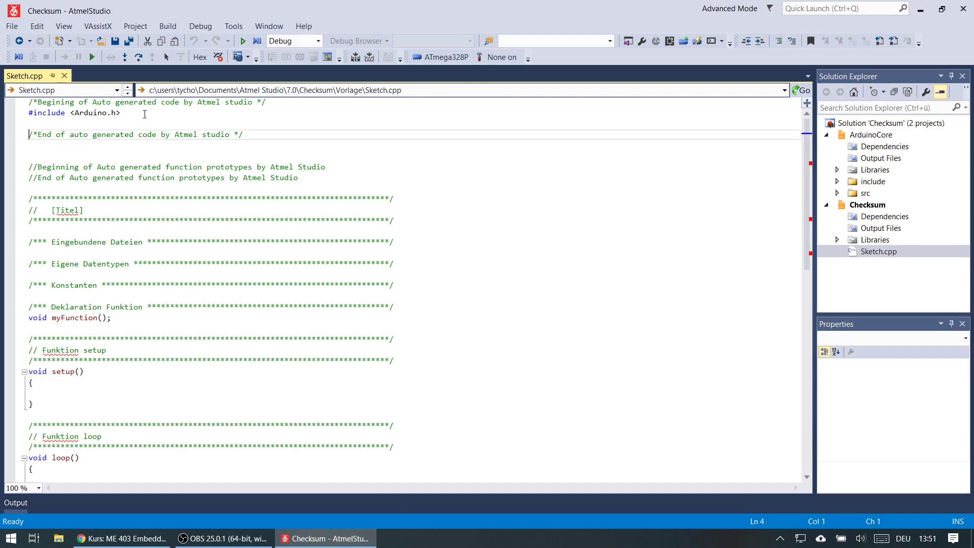
{"action": "key", "text": "Up"}
{"action": "key", "text": "Up"}
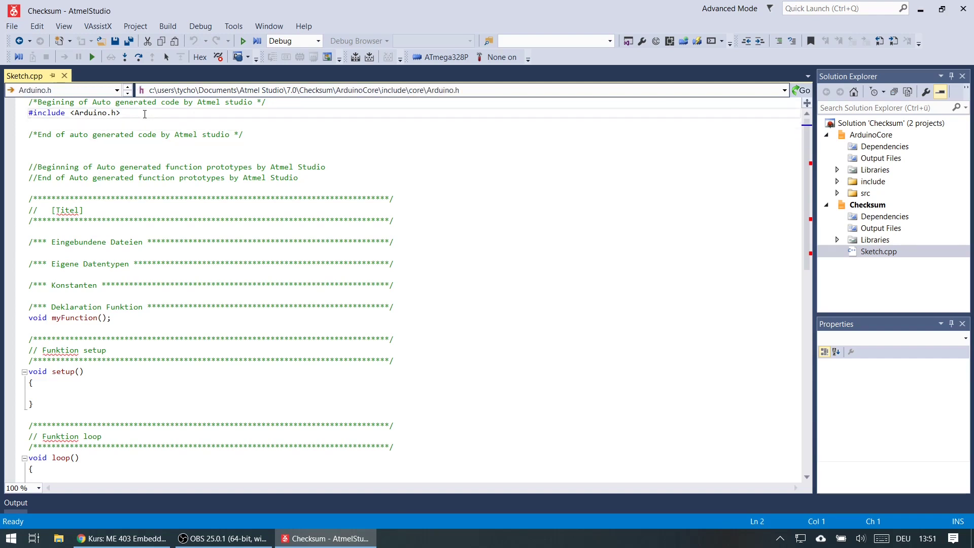
{"action": "key", "text": "Down"}
{"action": "key", "text": "Down"}
{"action": "key", "text": "Up"}
{"action": "key", "text": "Up"}
{"action": "key", "text": "shift+Down"}
{"action": "key", "text": "ctrl+c"}
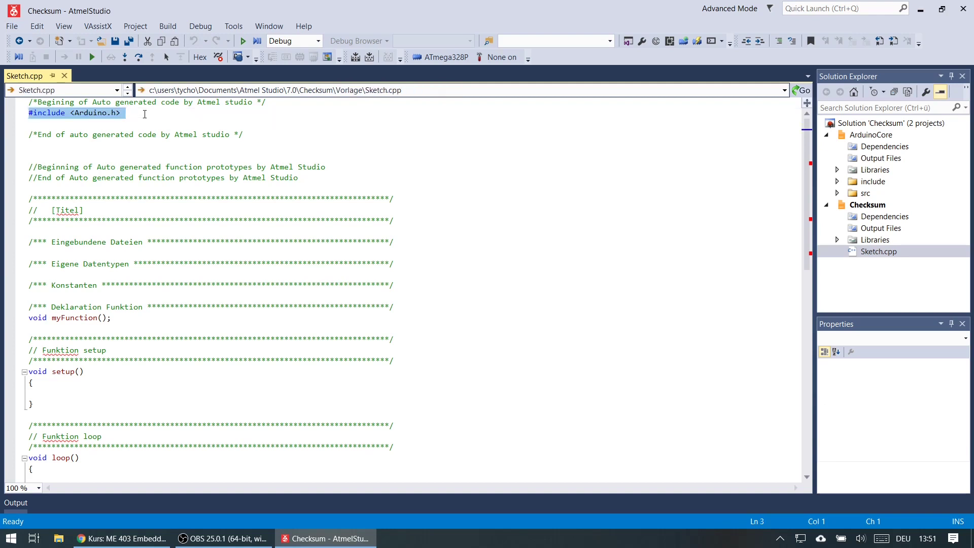
{"action": "key", "text": "Delete"}
Paste the #include <Arduino.h> line under the Eingebundene Dateien heading.
{"action": "key", "text": "Down"}
{"action": "key", "text": "Down"}
{"action": "key", "text": "Down"}
{"action": "key", "text": "Down"}
{"action": "key", "text": "Down"}
{"action": "key", "text": "Down"}
{"action": "key", "text": "Down"}
{"action": "key", "text": "Down"}
{"action": "key", "text": "Down"}
{"action": "key", "text": "Down"}
{"action": "key", "text": "Down"}
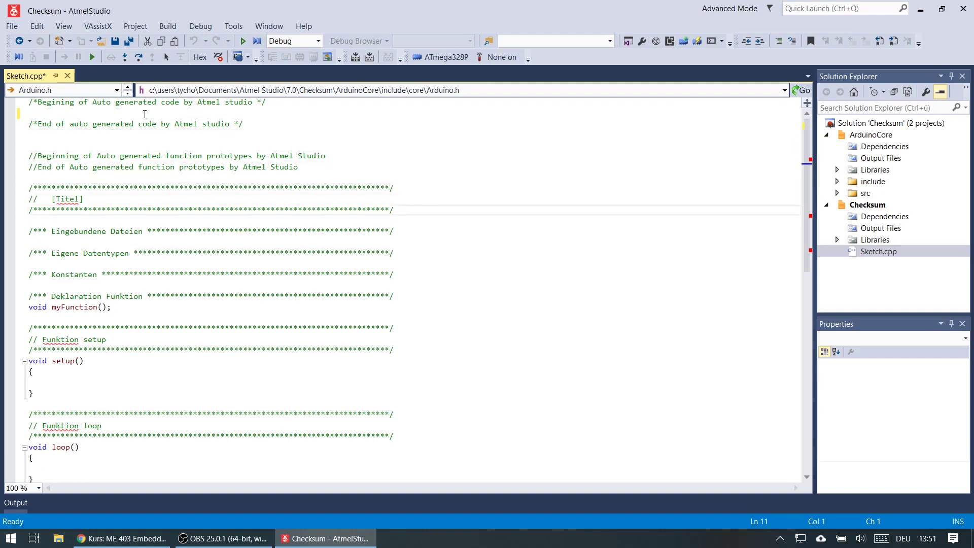
{"action": "key", "text": "ctrl+v"}
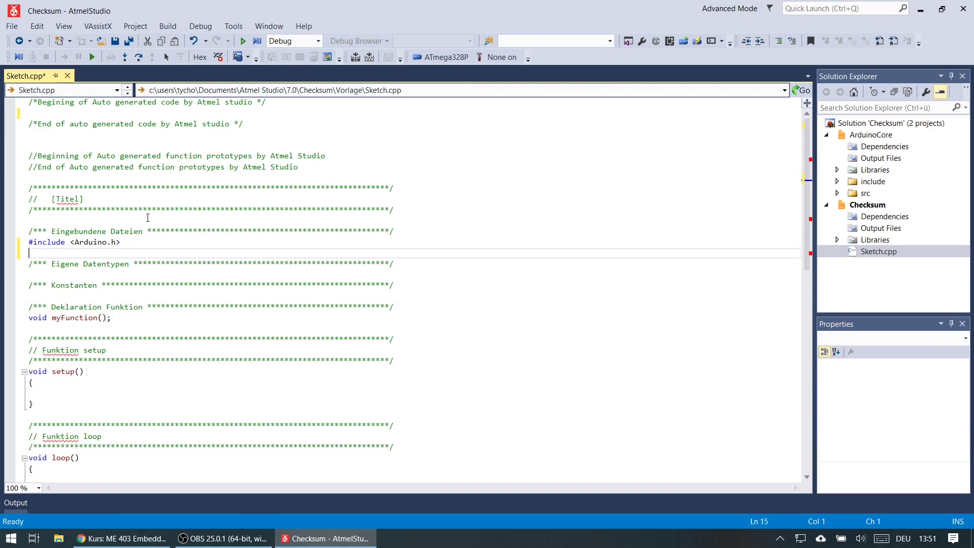
Delete the comment lines marking the beginning and end of the auto-generated code at the start of Sketch.cpp.
{"action": "left_click", "coordinate": [169, 105]}
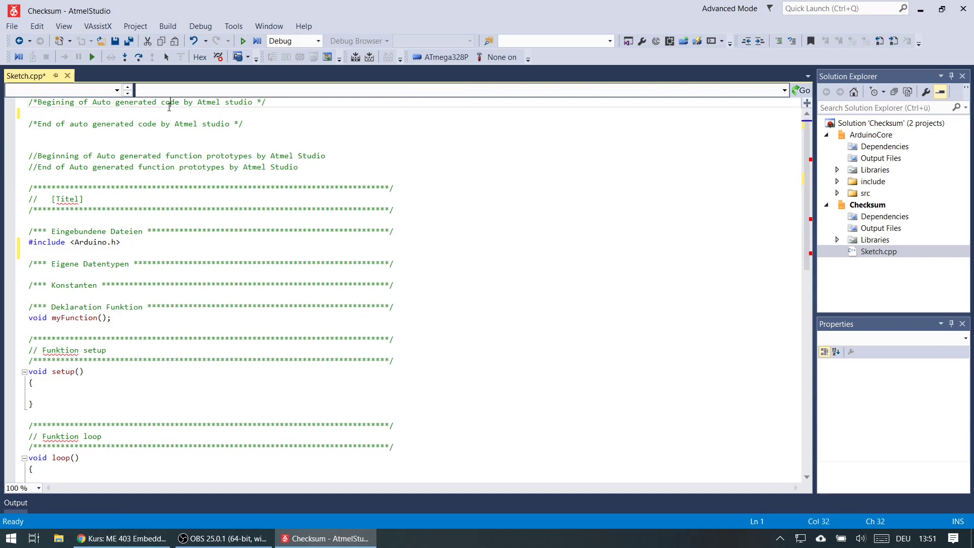
{"action": "key", "text": "Home"}
{"action": "key", "text": "shift+Down"}
{"action": "key", "text": "shift+Down"}
{"action": "key", "text": "shift+Down"}
{"action": "key", "text": "Delete"}
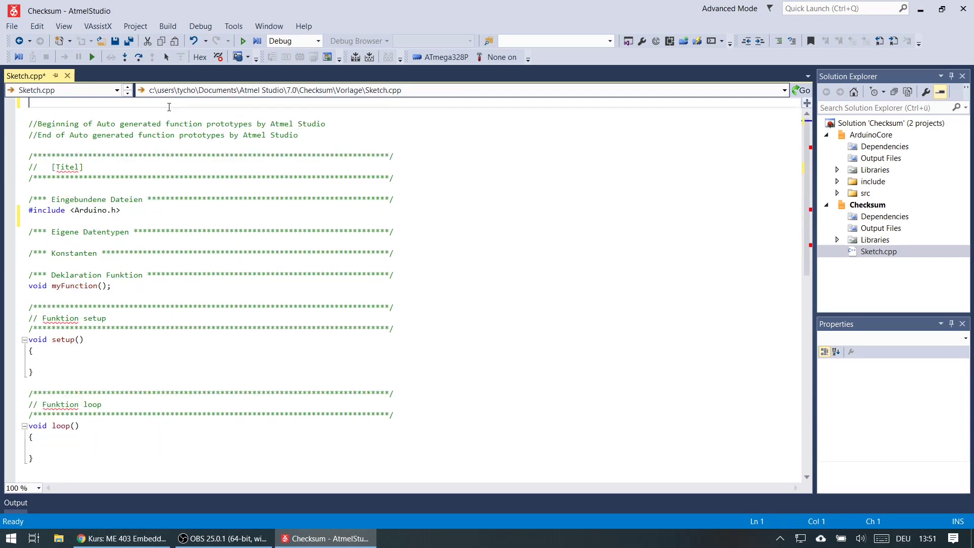
Delete the auto-generated function prototype comments and the blank lines above the title block.
{"action": "key", "text": "Down"}
{"action": "key", "text": "Down"}
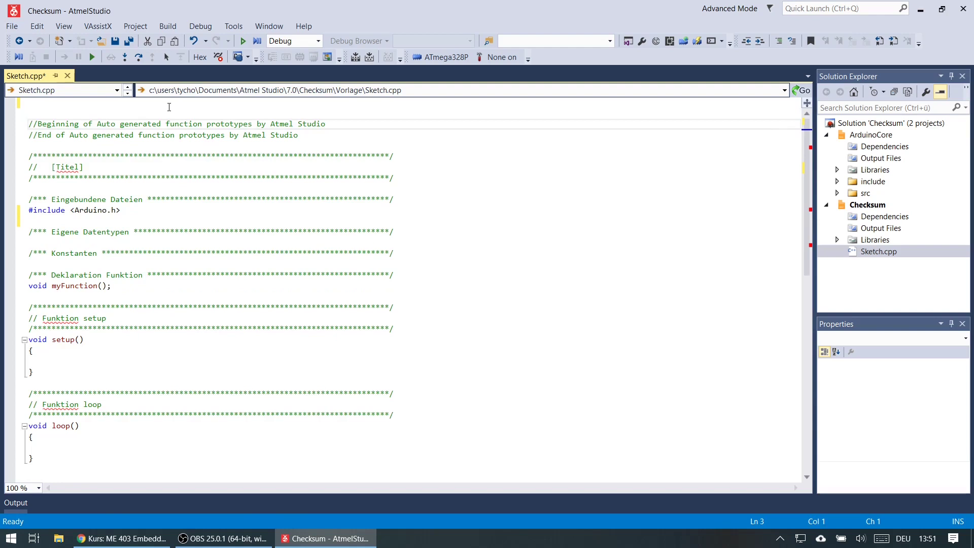
{"action": "key", "text": "Down"}
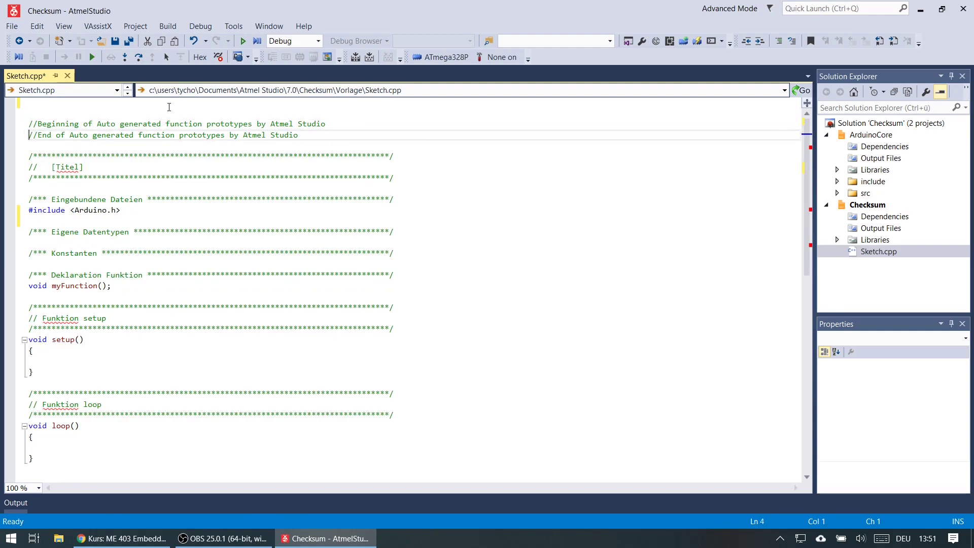
{"action": "left_click", "coordinate": [169, 107]}
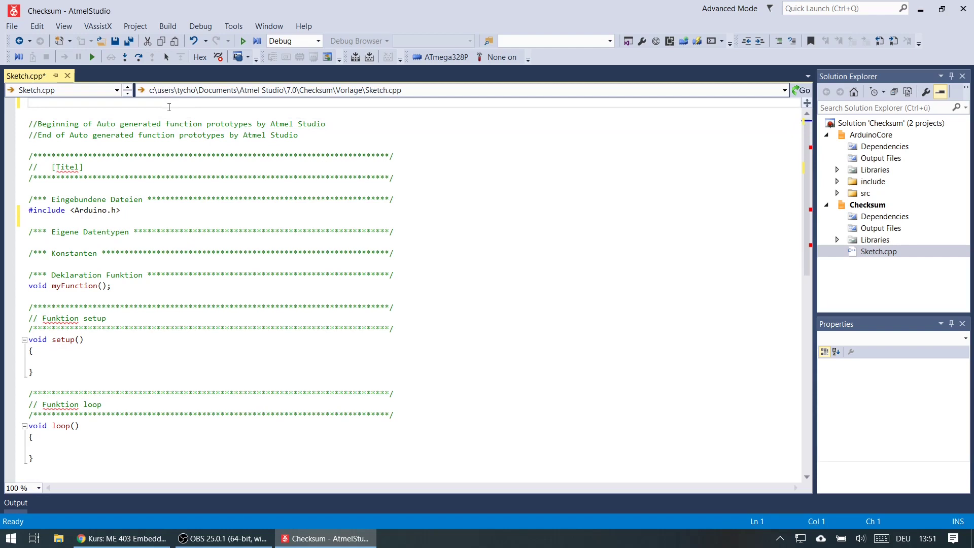
{"action": "key", "text": "shift+Down"}
{"action": "key", "text": "shift+Down"}
{"action": "key", "text": "shift+Down"}
{"action": "key", "text": "Delete"}
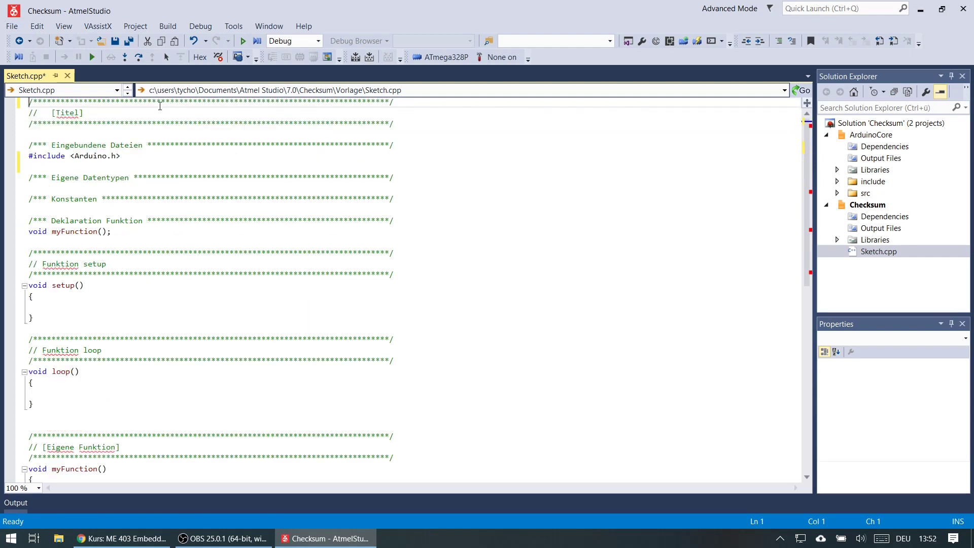
Replace the [Titel] placeholder in the title block of Sketch.cpp with "Pruefsummen berechnen".
{"action": "left_click", "coordinate": [108, 111]}
{"action": "key", "text": "shift+Left"}
{"action": "key", "text": "shift+Left"}
{"action": "key", "text": "shift+Left"}
{"action": "key", "text": "shift+Left"}
{"action": "key", "text": "shift+Left"}
{"action": "key", "text": "shift+Left"}
{"action": "key", "text": "shift+Left"}
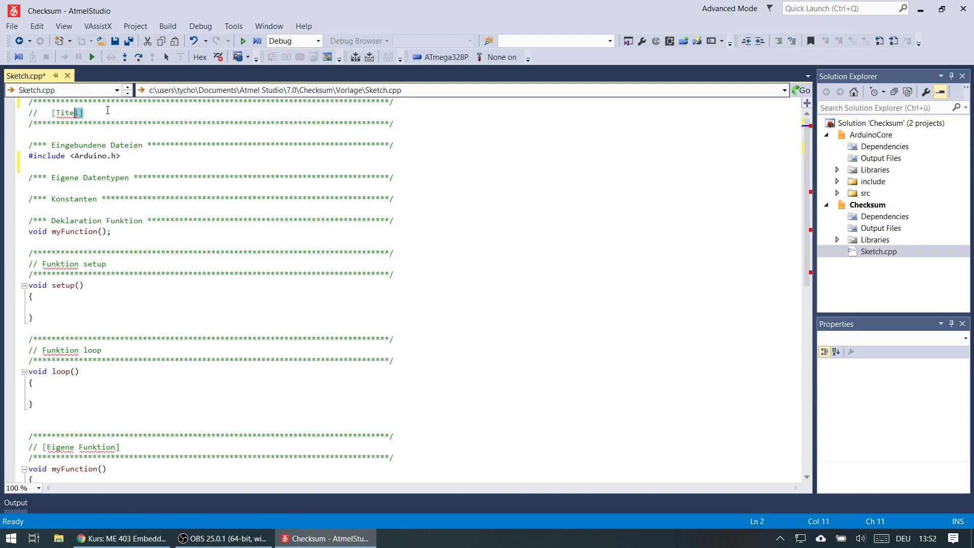
{"action": "type", "text": "P"}
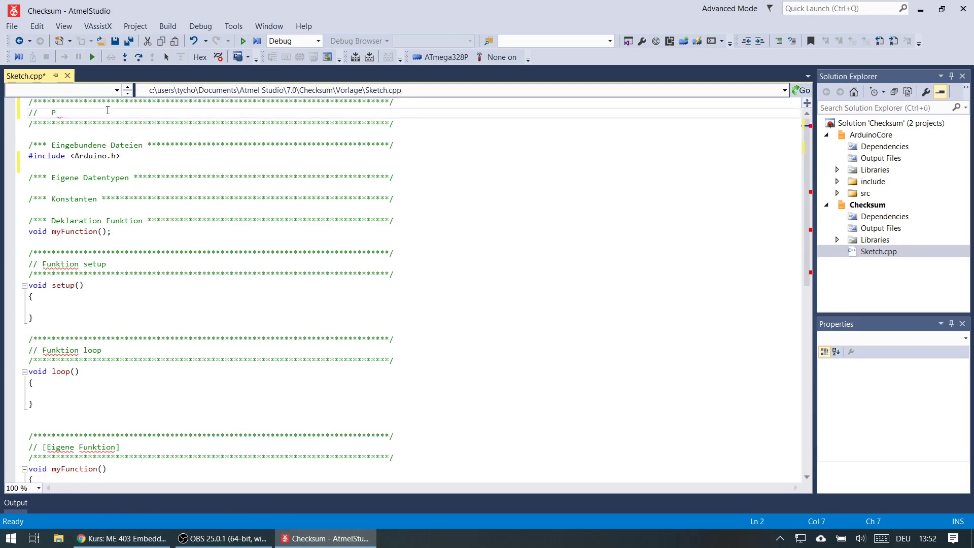
{"action": "type", "text": "ruef"}
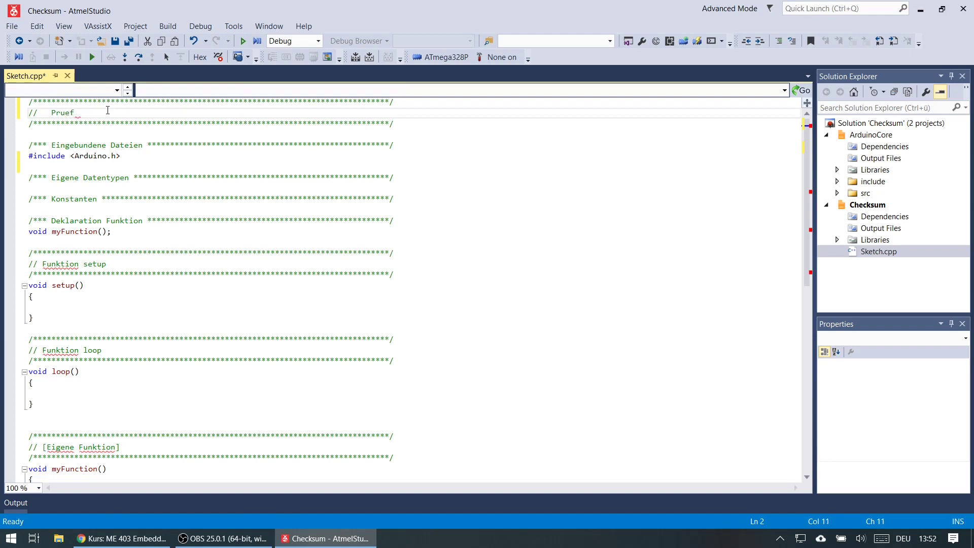
{"action": "type", "text": "summen berechnen"}
Select Simulator as the debugger/programmer in the Checksum project's tool settings.
{"action": "left_click", "coordinate": [501, 57]}
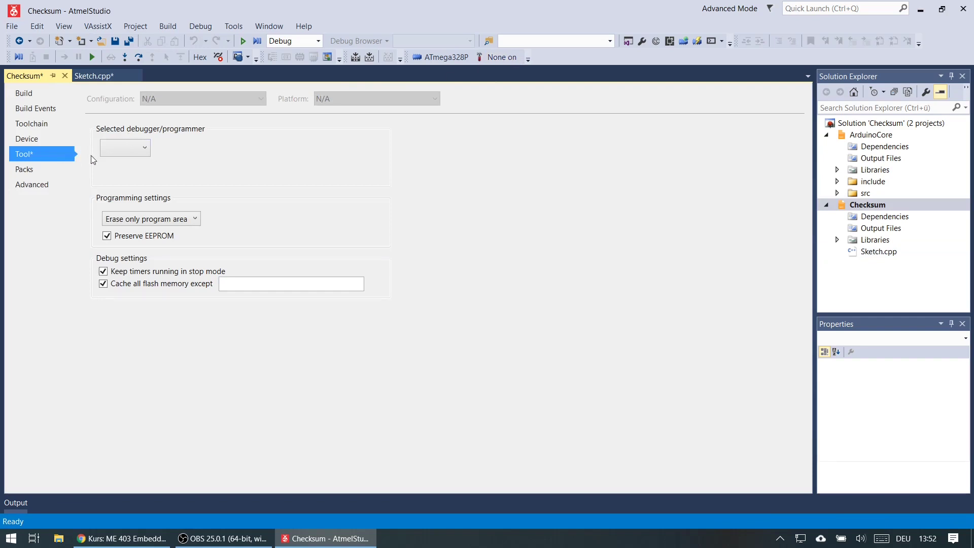
{"action": "left_click", "coordinate": [141, 154]}
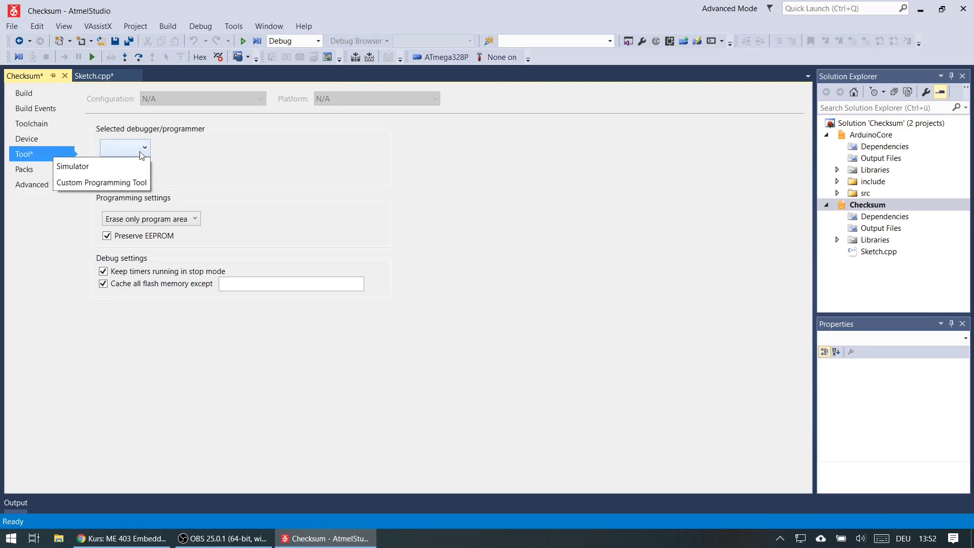
{"action": "left_click", "coordinate": [117, 167]}
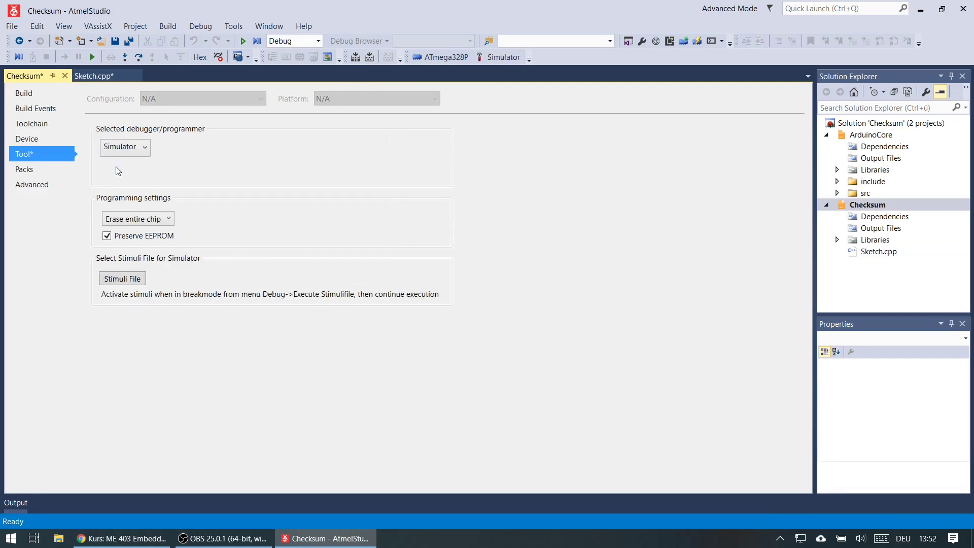
Set the AVR/GNU C++ Compiler optimization level to None (-O0) in the project's toolchain settings.
{"action": "left_click", "coordinate": [54, 124]}
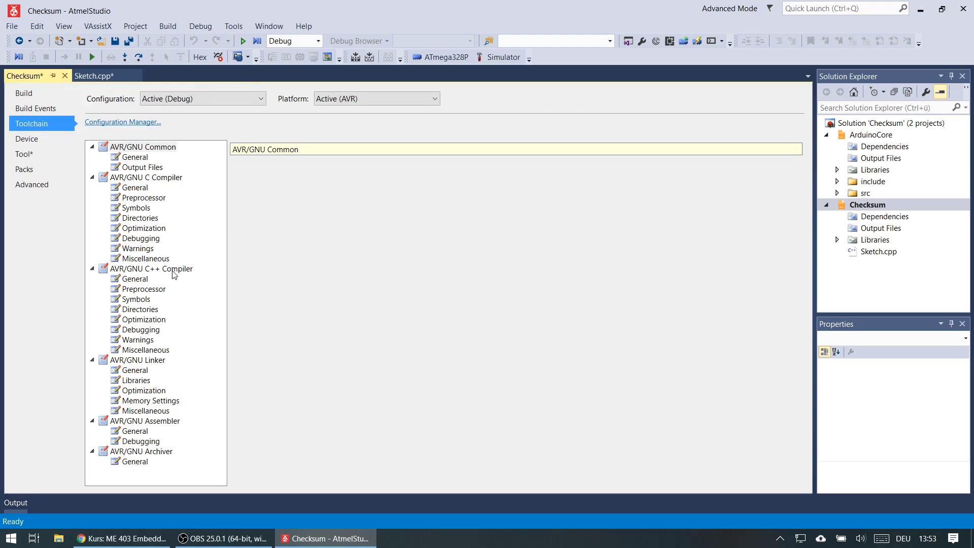
{"action": "left_click", "coordinate": [141, 324]}
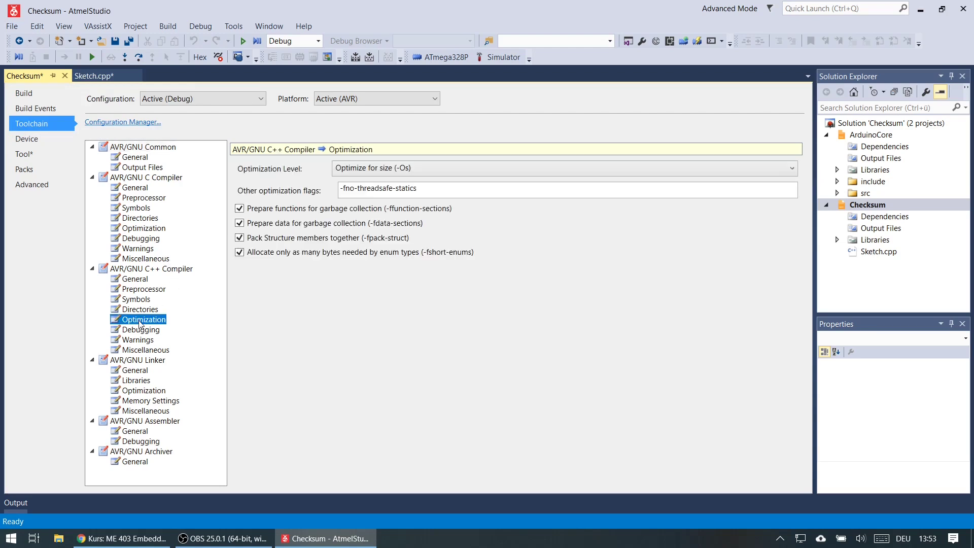
{"action": "left_click", "coordinate": [445, 166]}
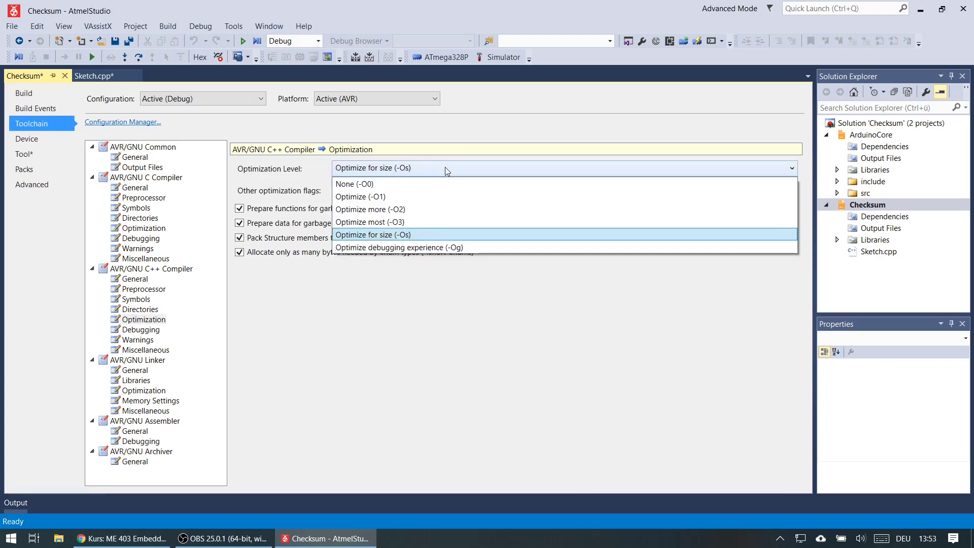
{"action": "left_click", "coordinate": [445, 184]}
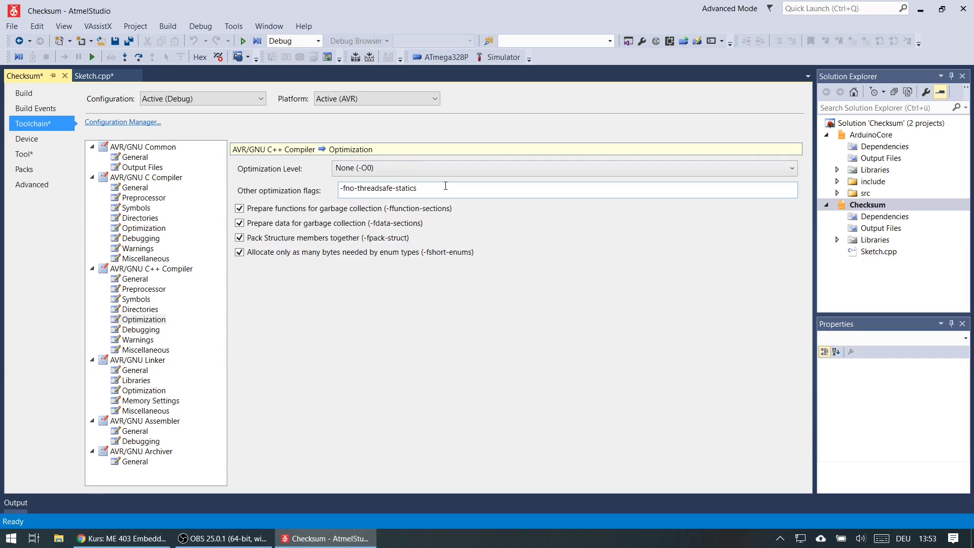
{"action": "left_click", "coordinate": [452, 167]}
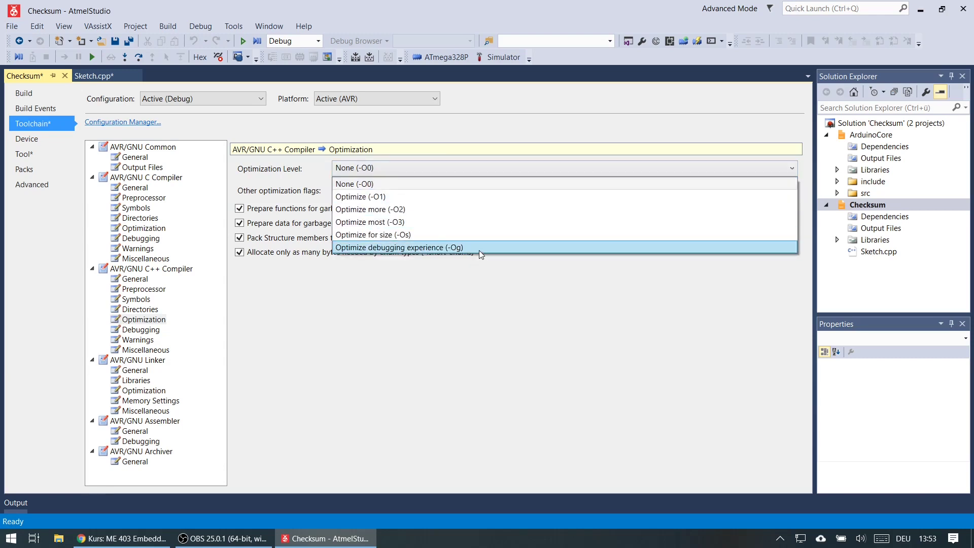
{"action": "left_click", "coordinate": [444, 168]}
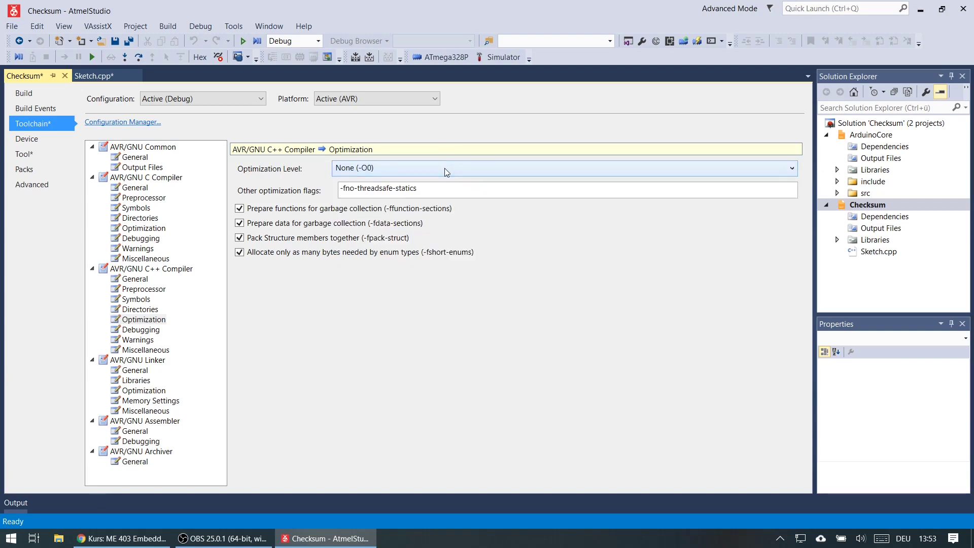
Set a breakpoint in Sketch.cpp on the opening brace of the setup() function.
{"action": "left_click", "coordinate": [94, 75]}
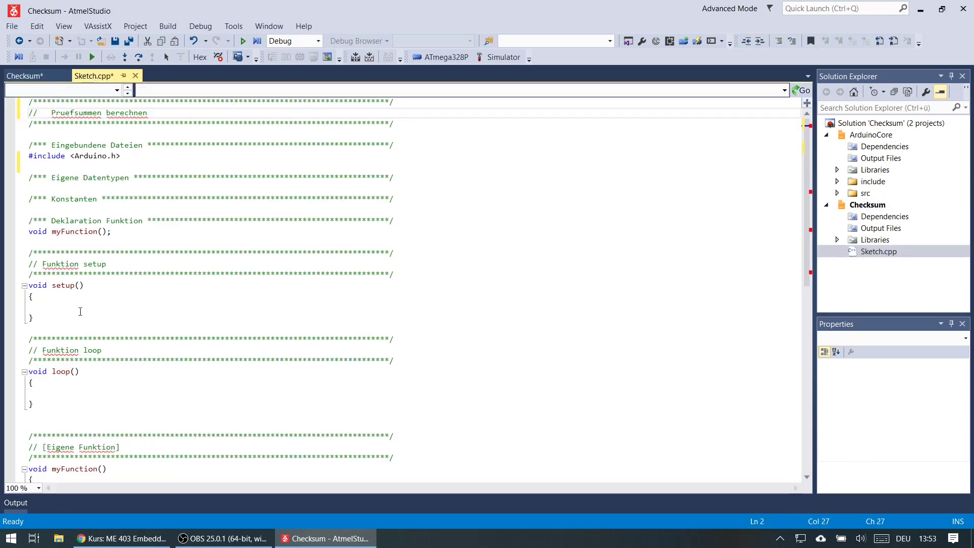
{"action": "left_click", "coordinate": [11, 298]}
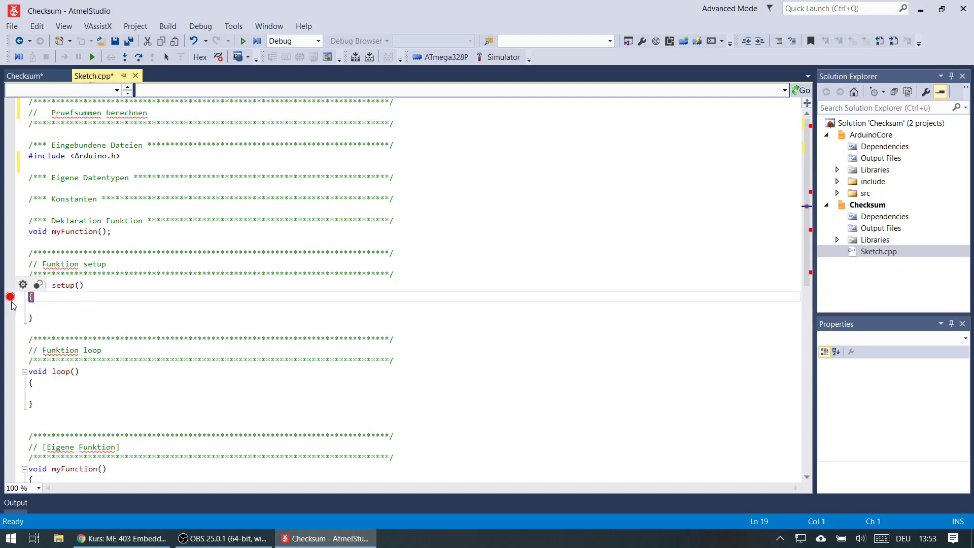
{"action": "left_click", "coordinate": [10, 299]}
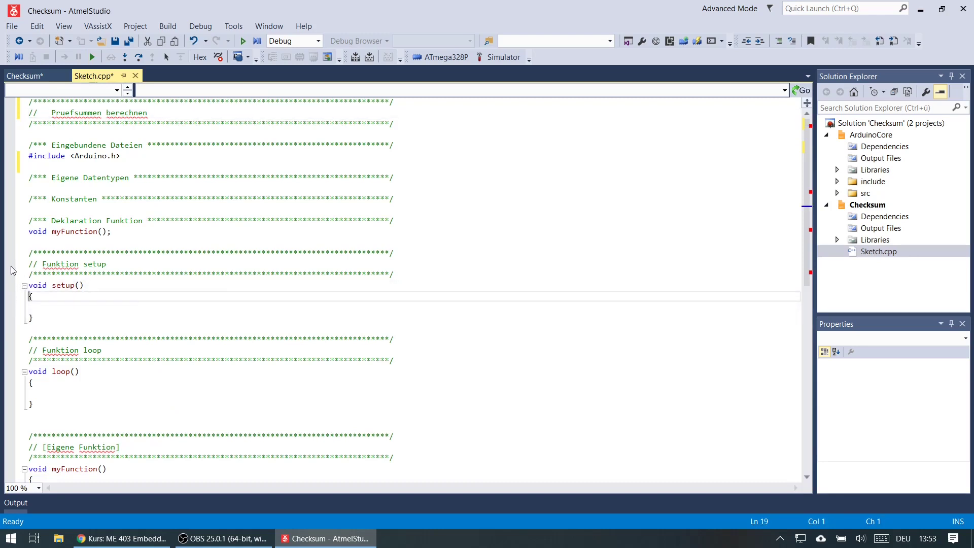
{"action": "left_click", "coordinate": [10, 298]}
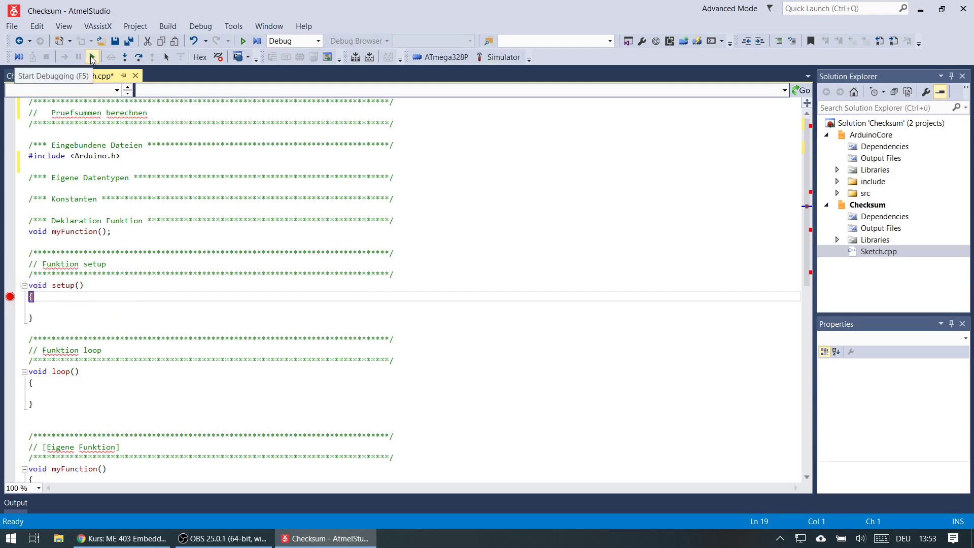
Run and stop a debugging session of the Checksum project at the setup() breakpoint, and close Atmel Studio.
{"action": "left_click", "coordinate": [92, 57]}
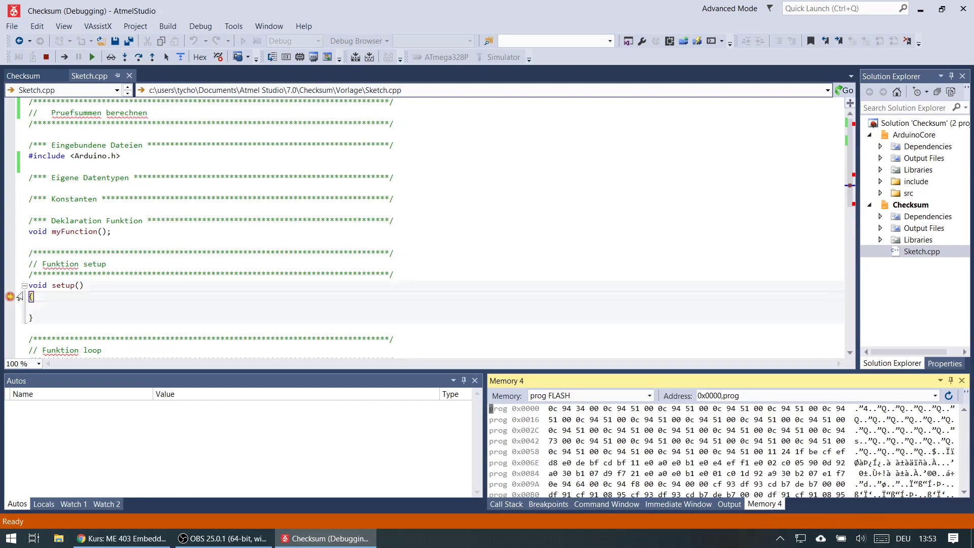
{"action": "mouse_move", "coordinate": [10, 296]}
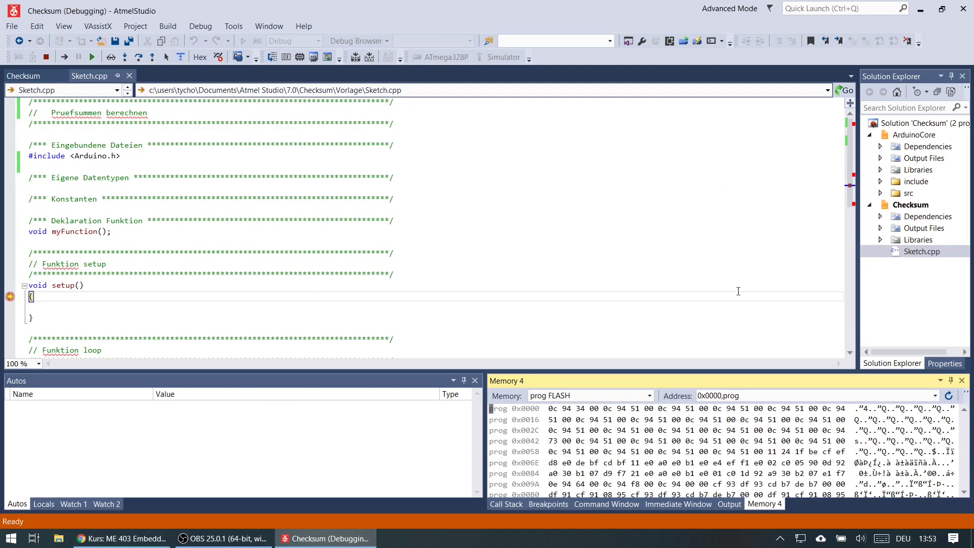
{"action": "left_click", "coordinate": [46, 56]}
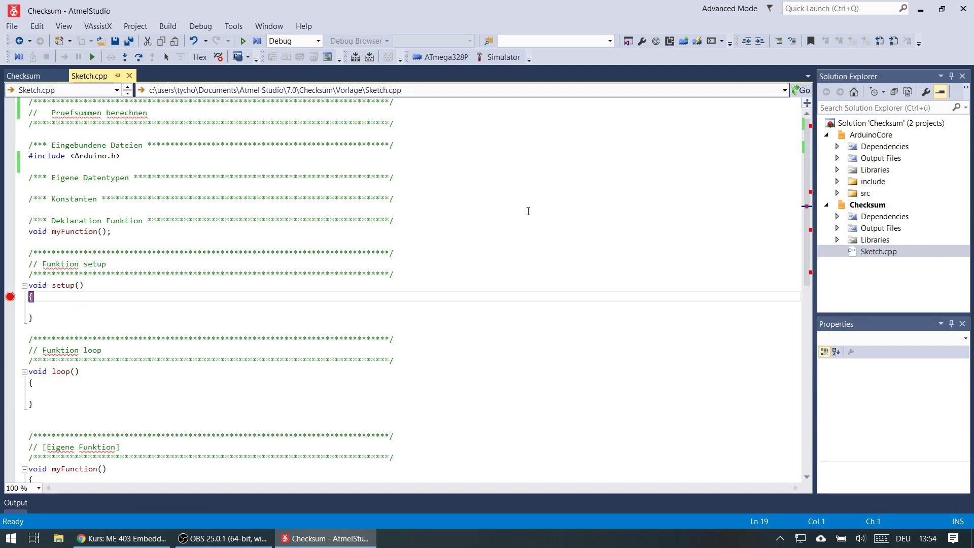
{"action": "left_click", "coordinate": [963, 8]}
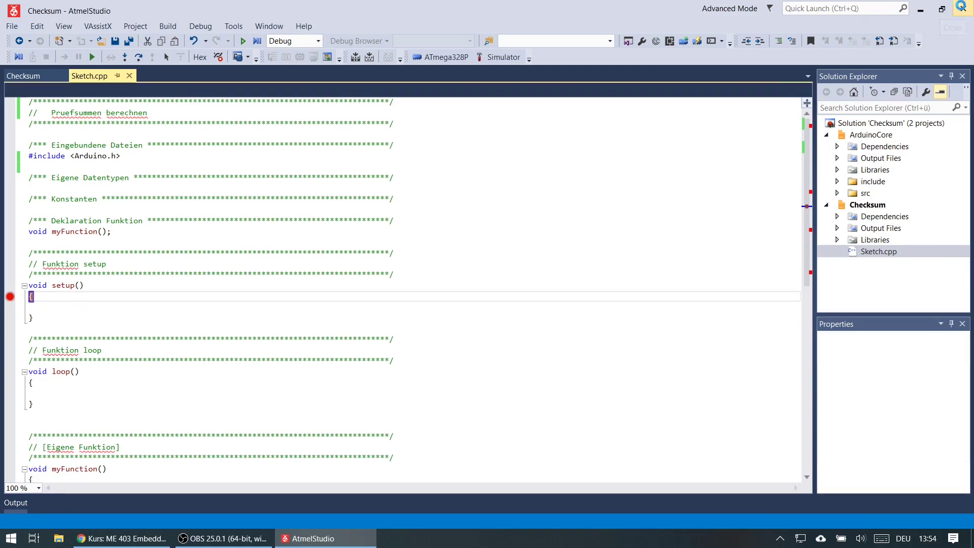